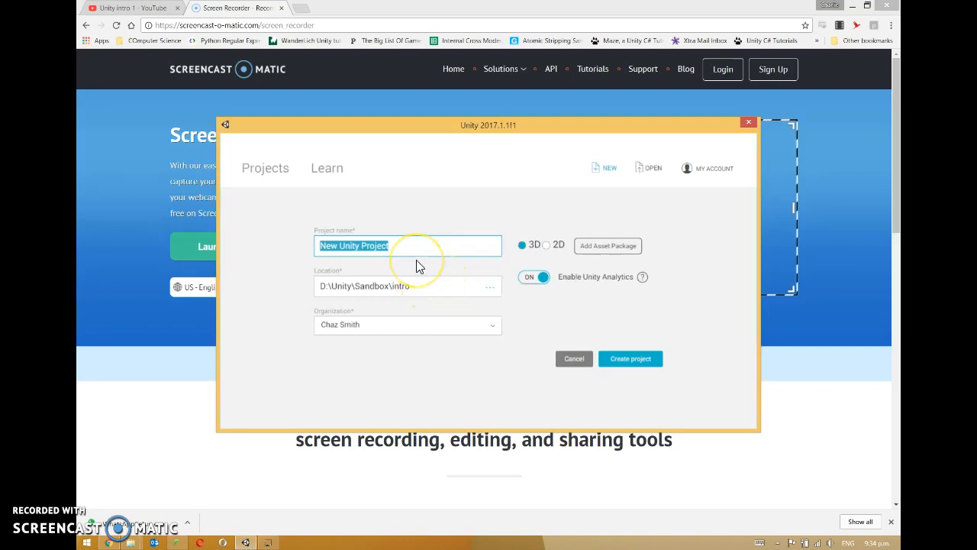
Step: Name the new project intro 2 and browse to the Unity folder on Local Disk (D:) for its location
text(intro 2)
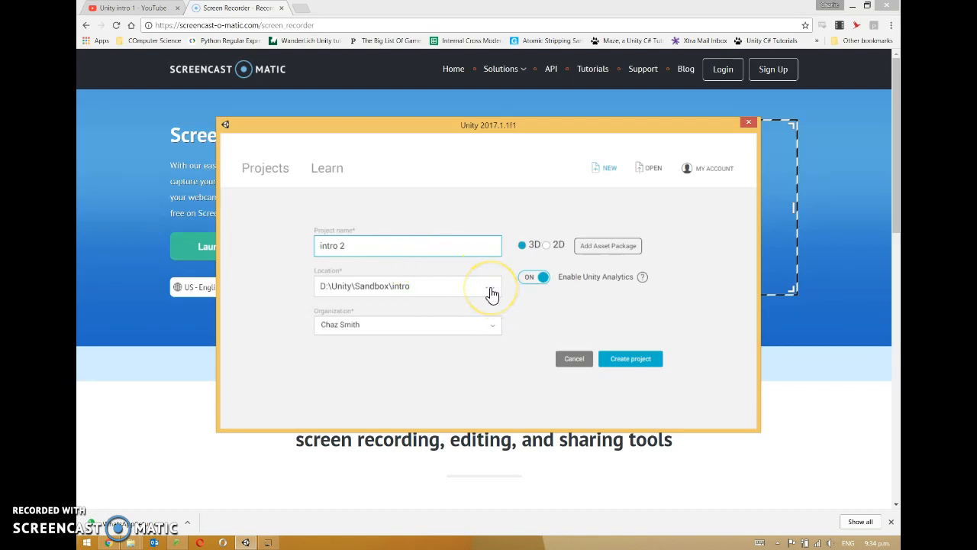
click(491, 291)
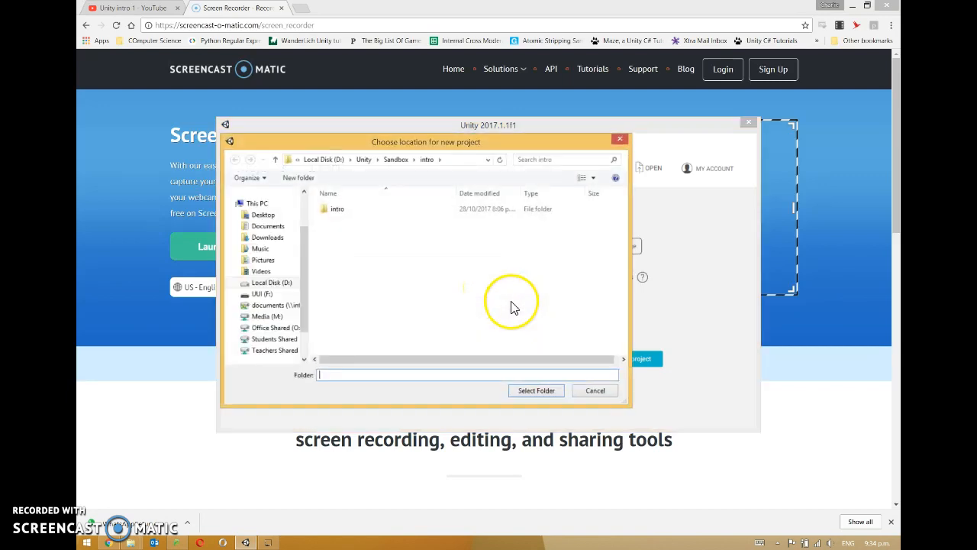
click(274, 286)
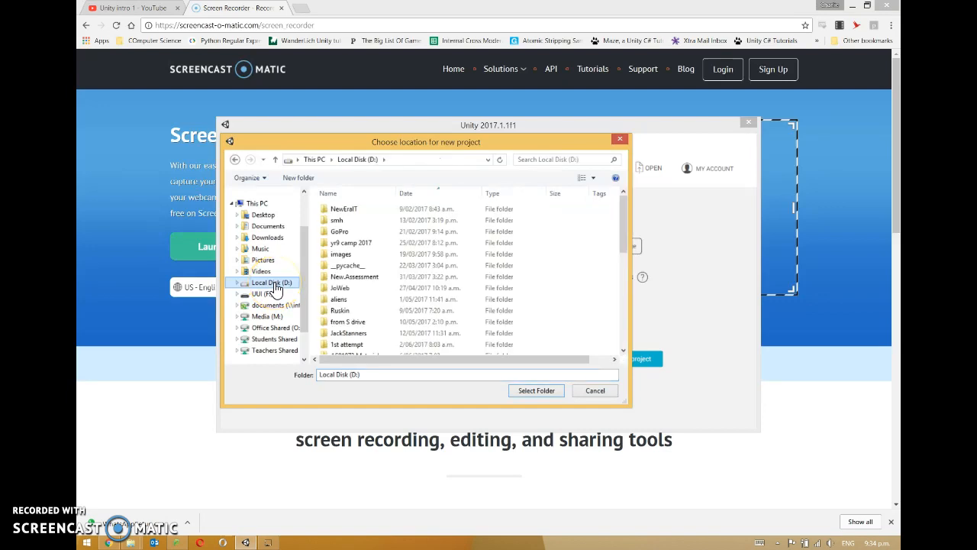
click(350, 322)
scroll(374, 327, down, 5)
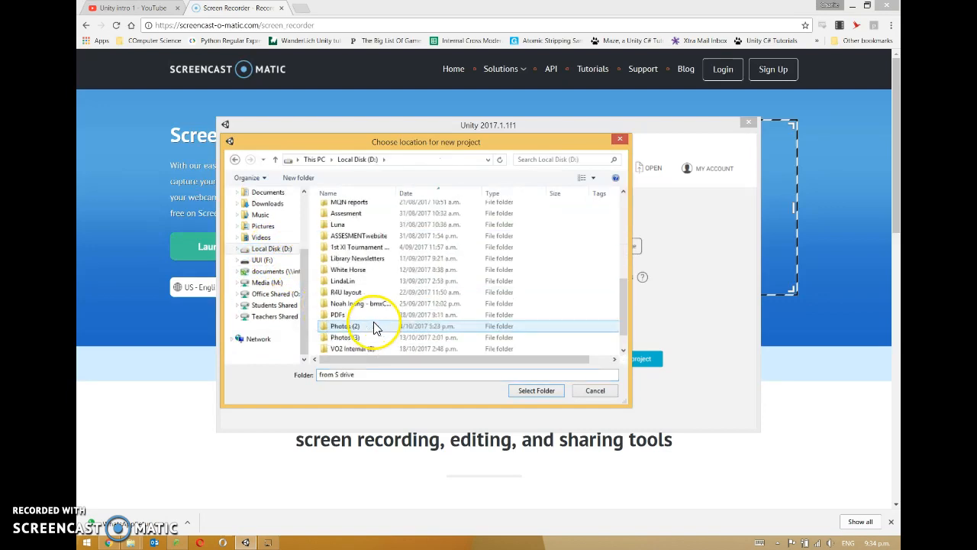
click(358, 194)
scroll(380, 321, down, 3)
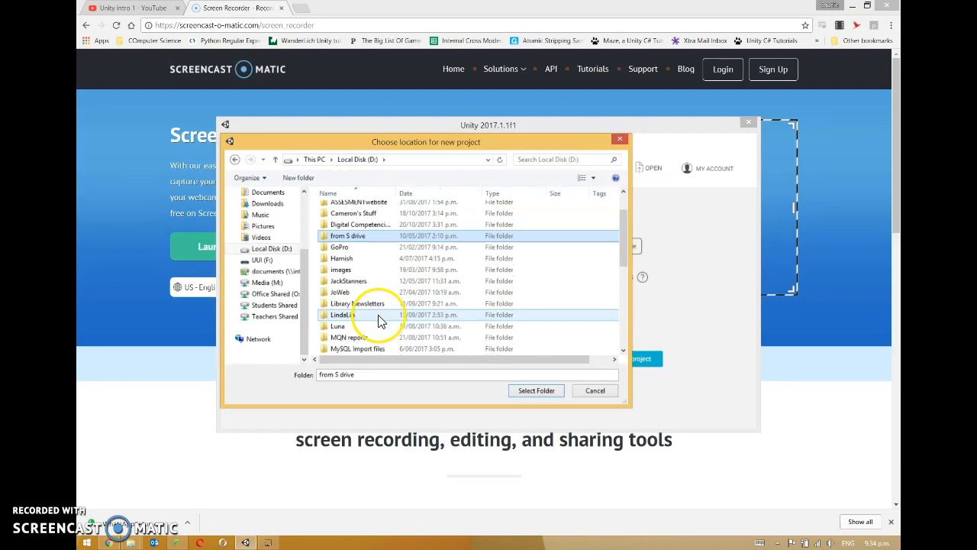
scroll(379, 321, down, 3)
double_click(356, 314)
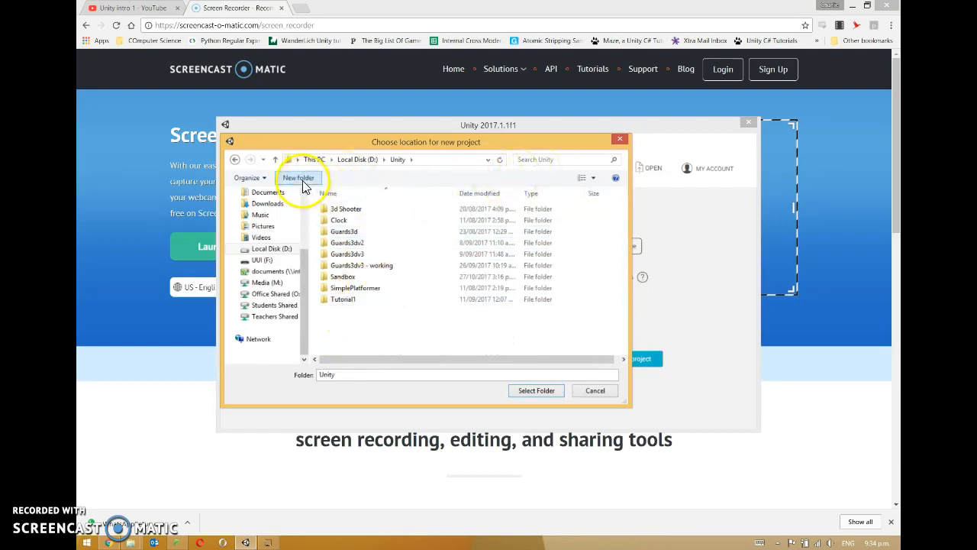
Step: Create the project in a new folder named intro 2 inside the Unity folder
click(303, 181)
text(intro 2)
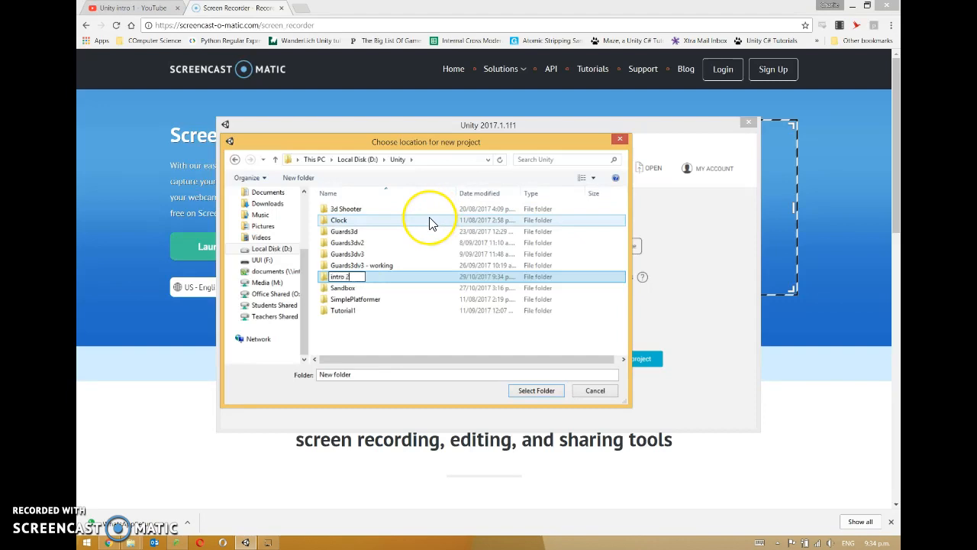
key(Return)
key(Return)
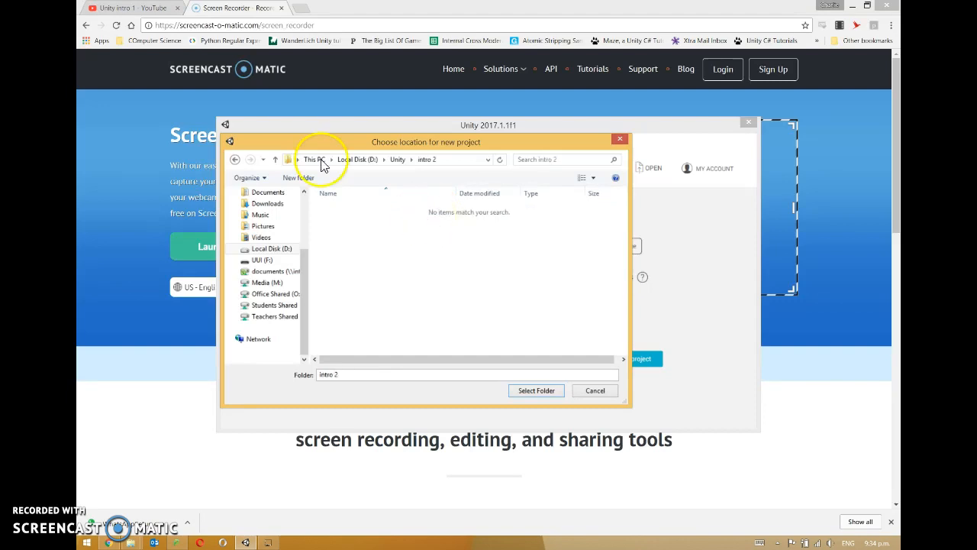
click(537, 390)
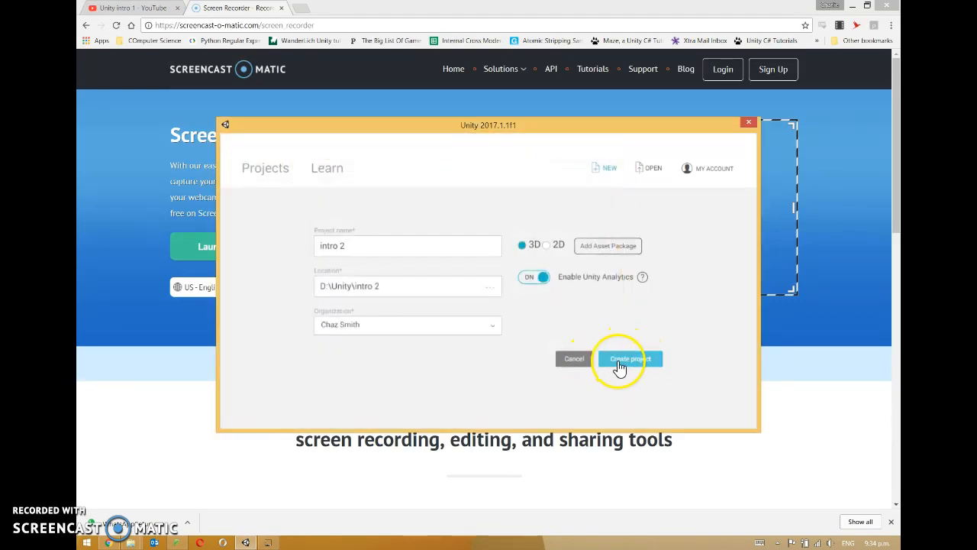
click(623, 365)
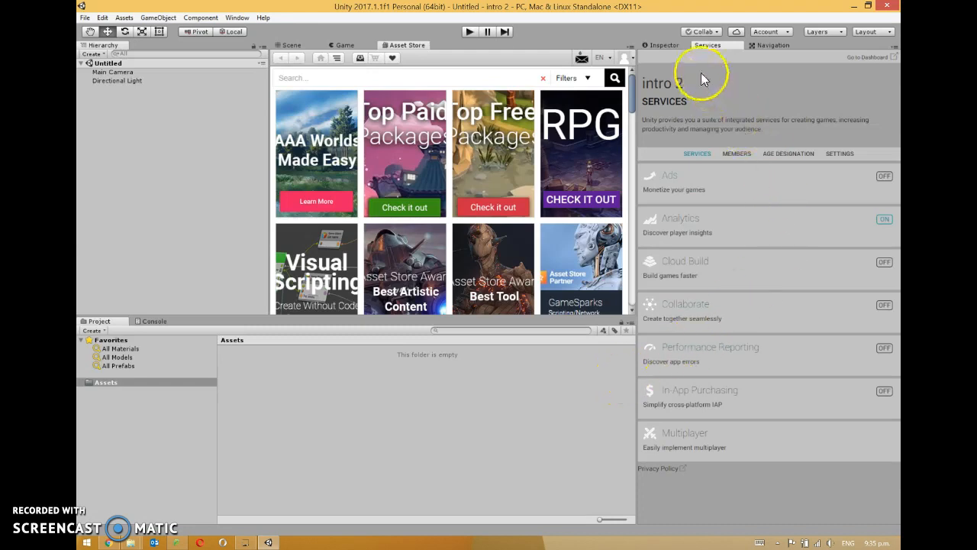
Step: Show the Inspector and the Scene view, and add a Terrain object to the scene
click(666, 47)
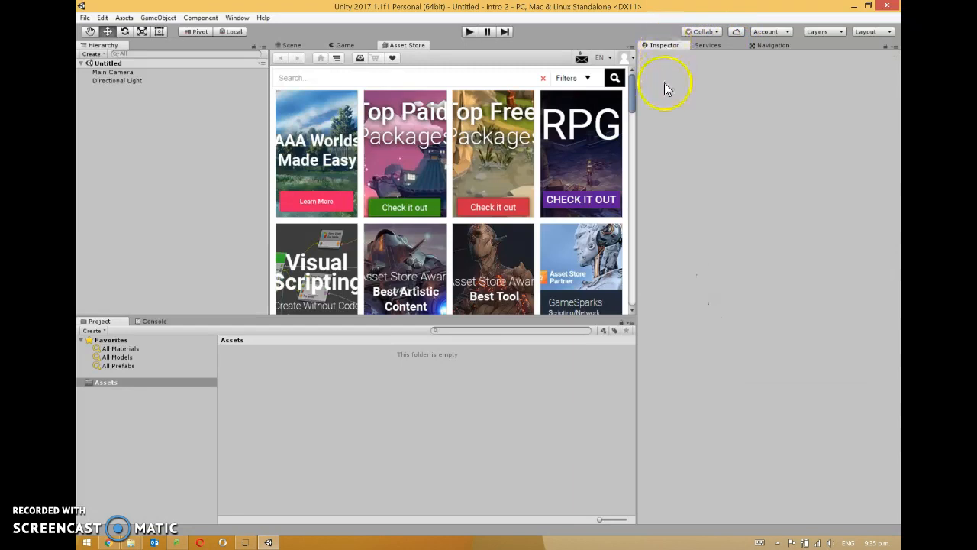
click(293, 47)
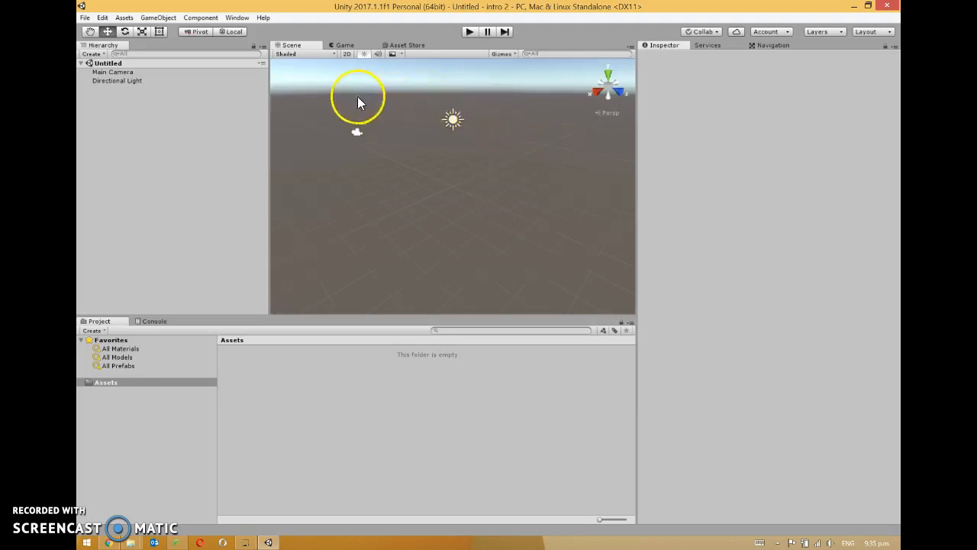
right_click(126, 112)
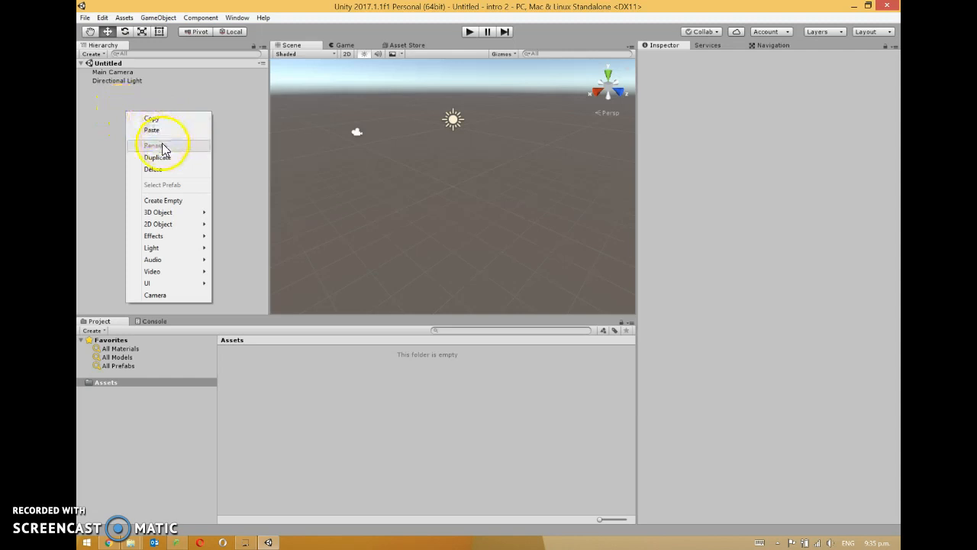
mouse_move(171, 211)
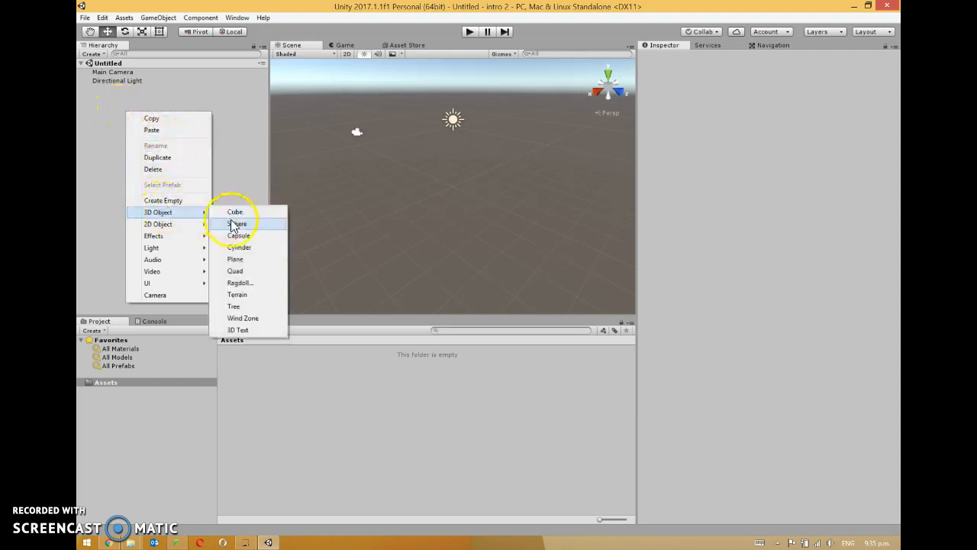
click(240, 297)
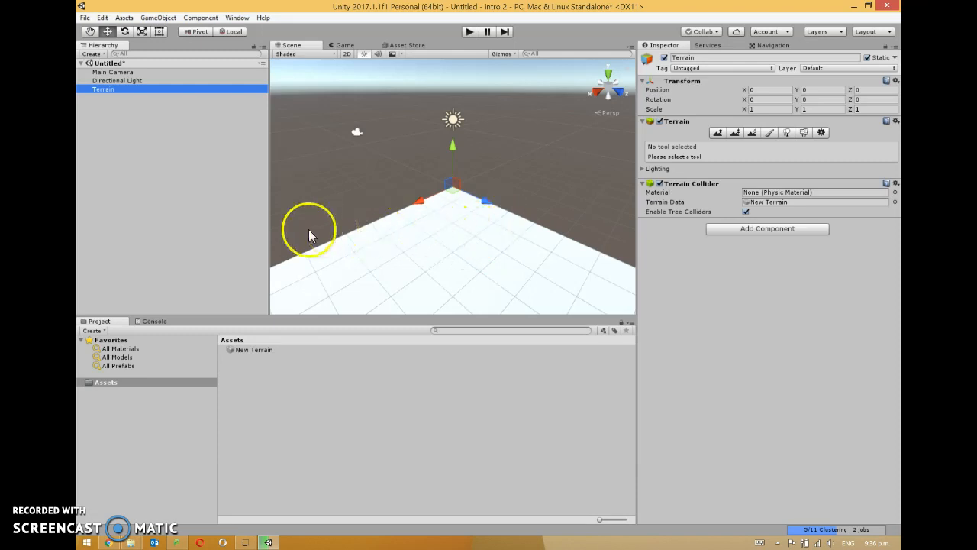
Step: Set the Terrain's position to X -100 and Z -100
click(101, 81)
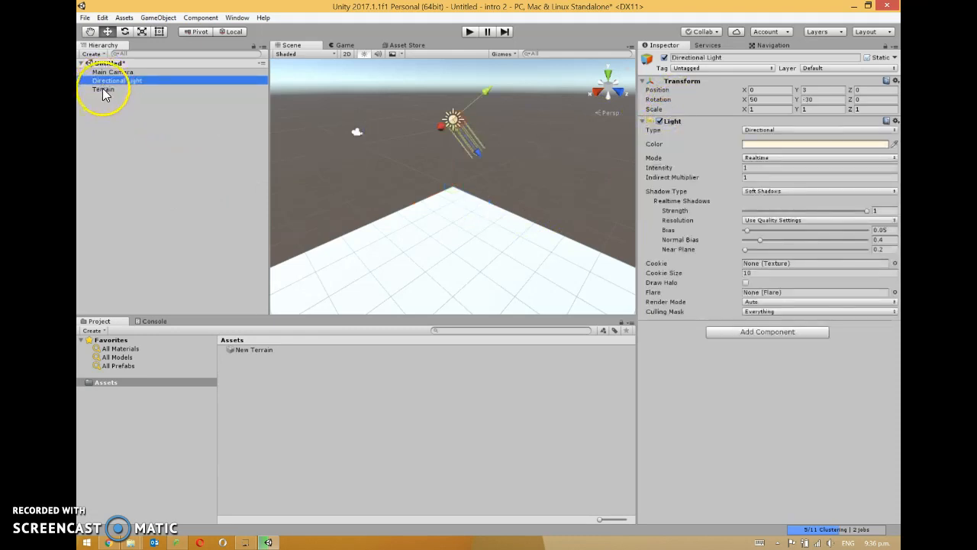
click(106, 90)
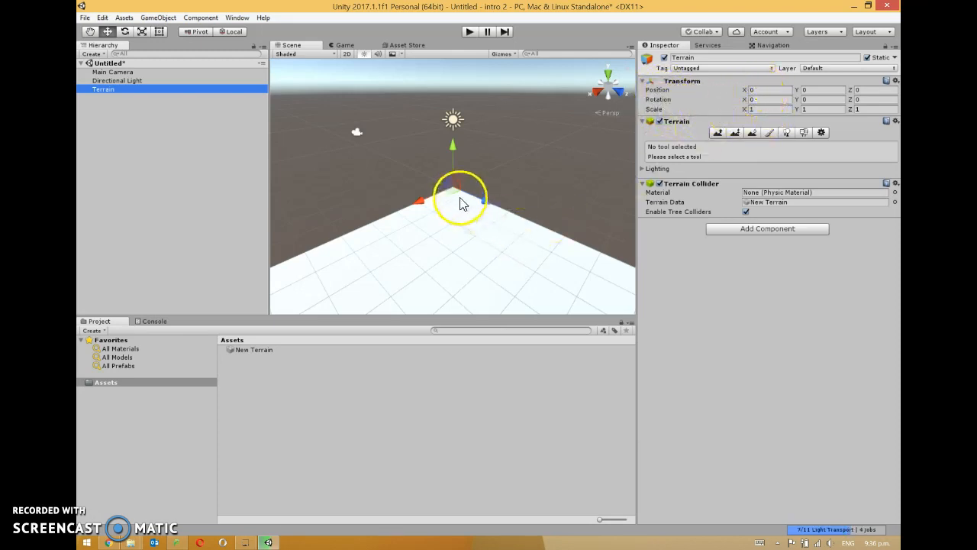
click(760, 90)
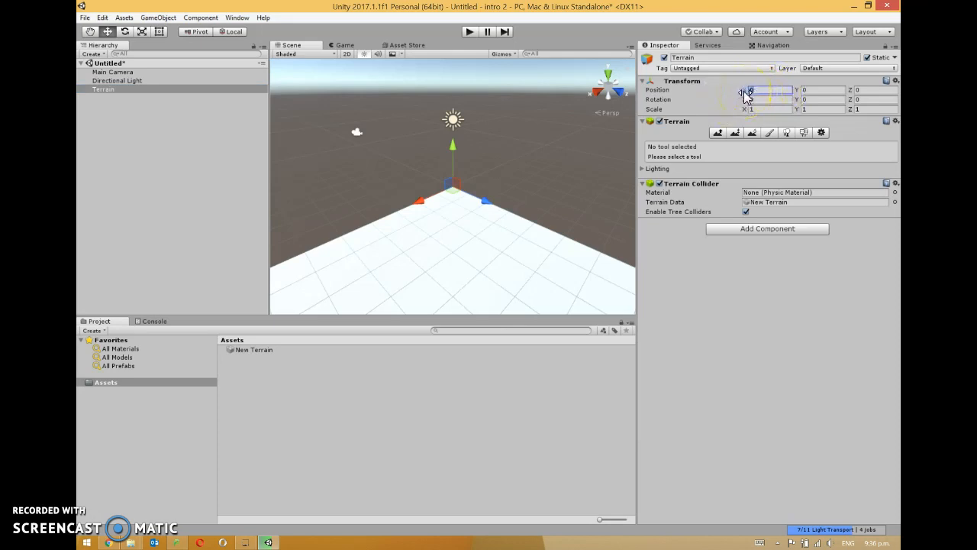
text(100)
click(870, 90)
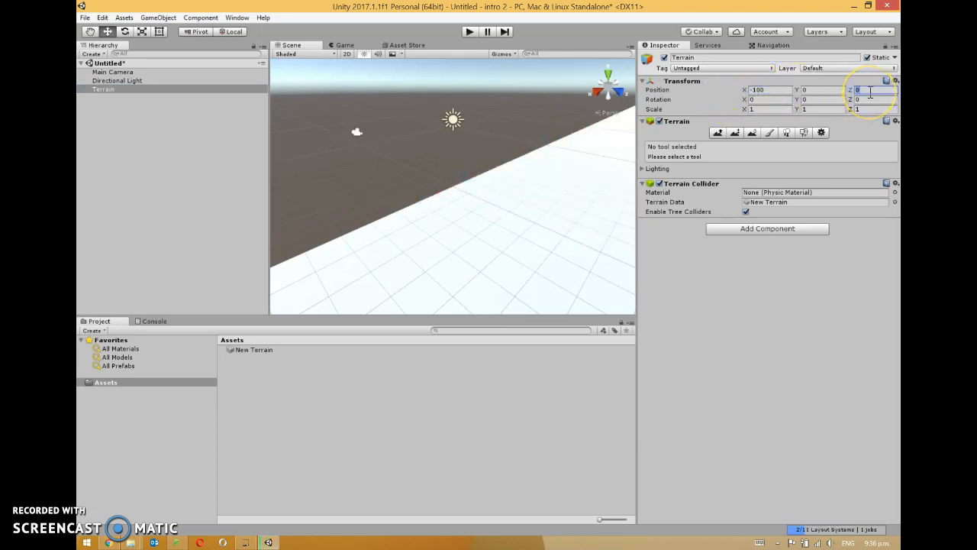
text(-100)
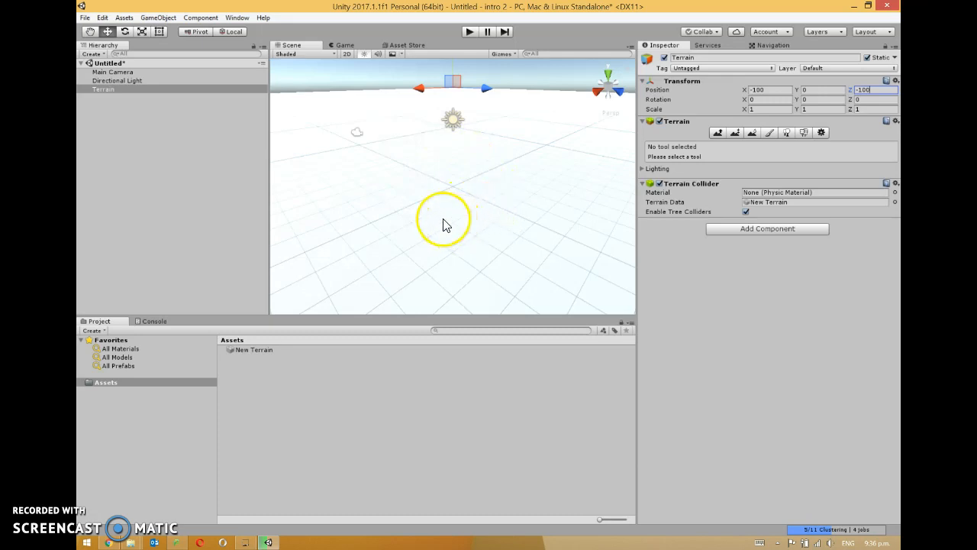
Step: Add a Sphere to the scene and move it above the terrain to about X 0.43, Y 1.07, Z 2.43
click(171, 170)
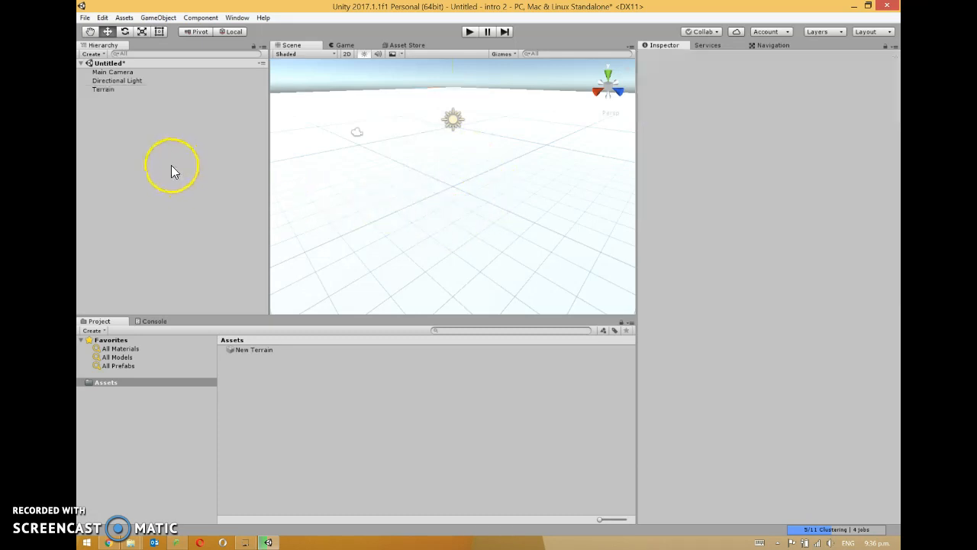
right_click(122, 119)
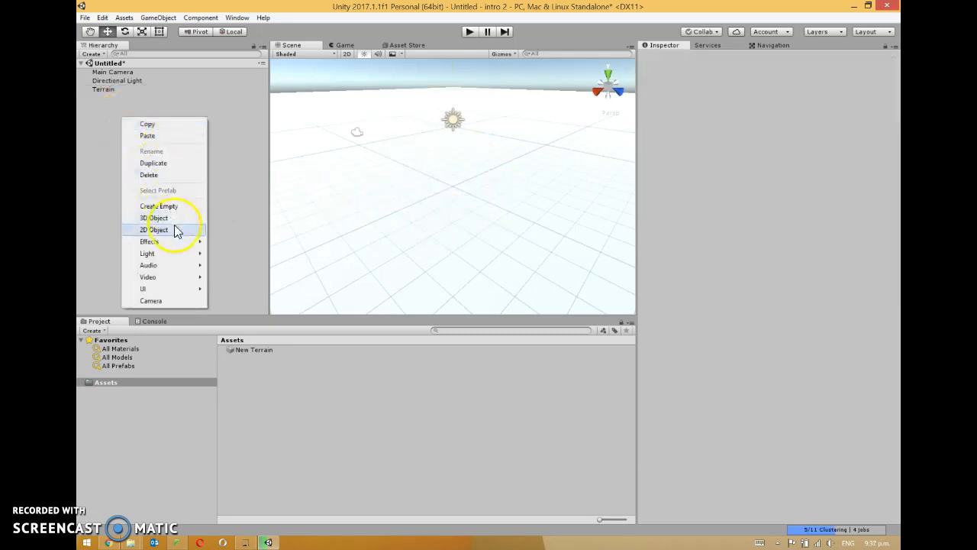
mouse_move(175, 218)
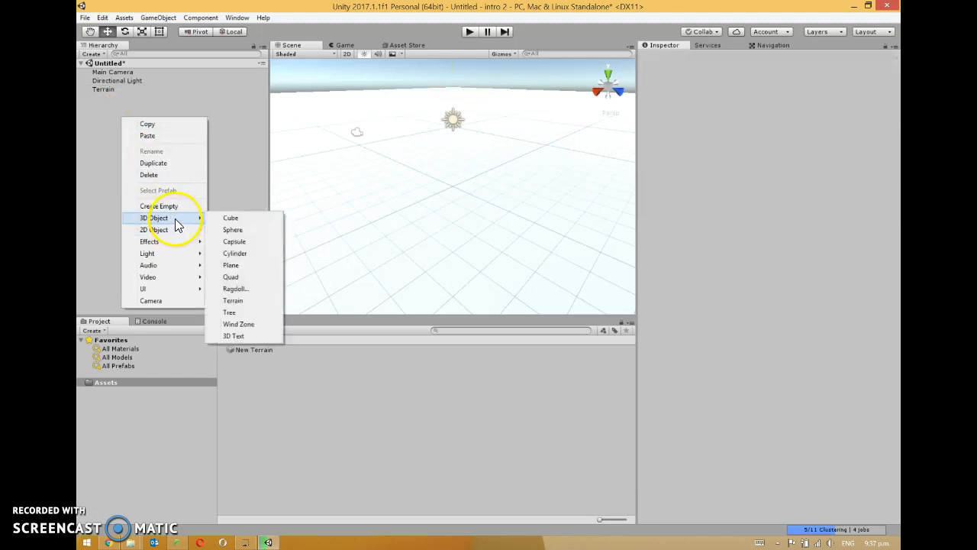
click(237, 227)
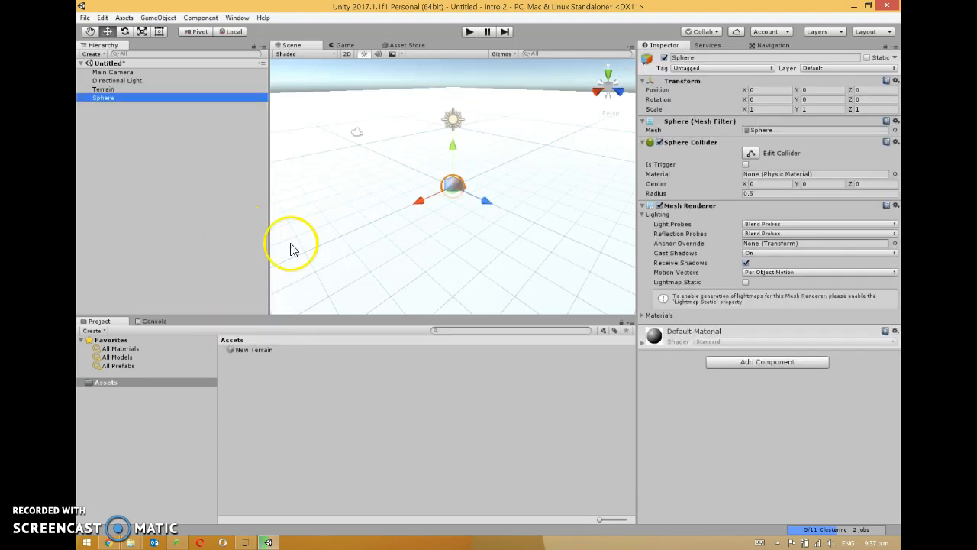
drag(453, 187, 506, 193)
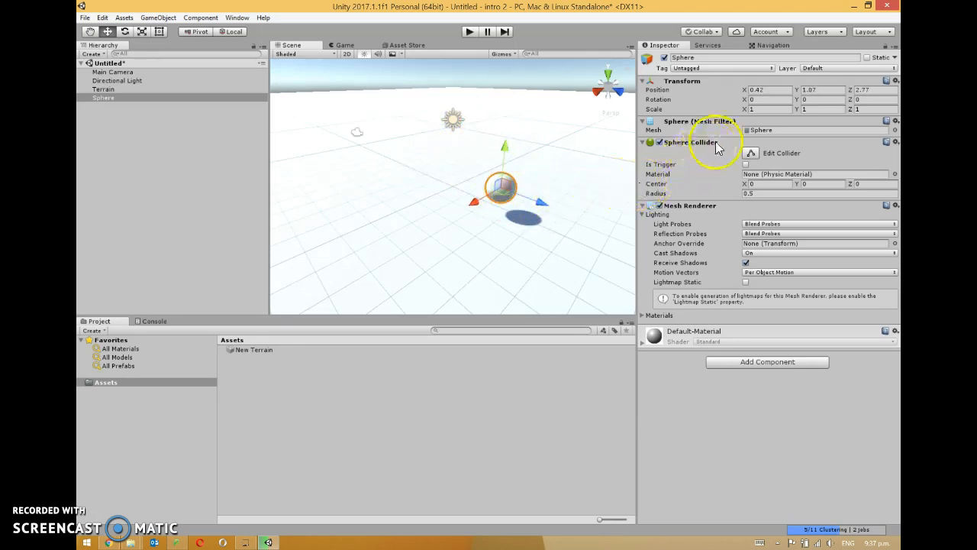
mouse_move(501, 192)
mouse_down()
mouse_move(510, 186)
mouse_move(493, 190)
mouse_up()
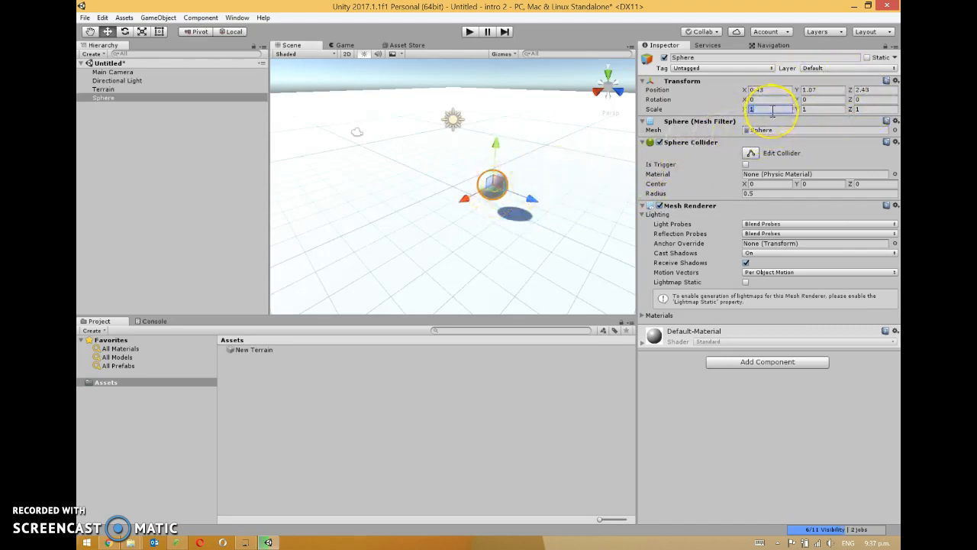
Step: Set the Sphere's scale to 3 on all axes and raise it to about Y 1.81, Z 2.57
text(3)
click(823, 109)
text(3)
click(863, 109)
text(3)
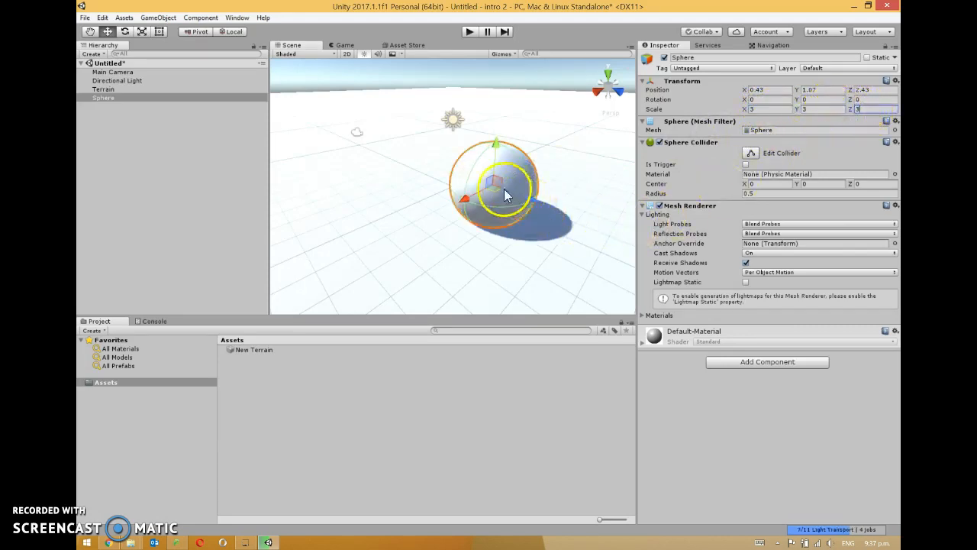
drag(501, 183, 506, 163)
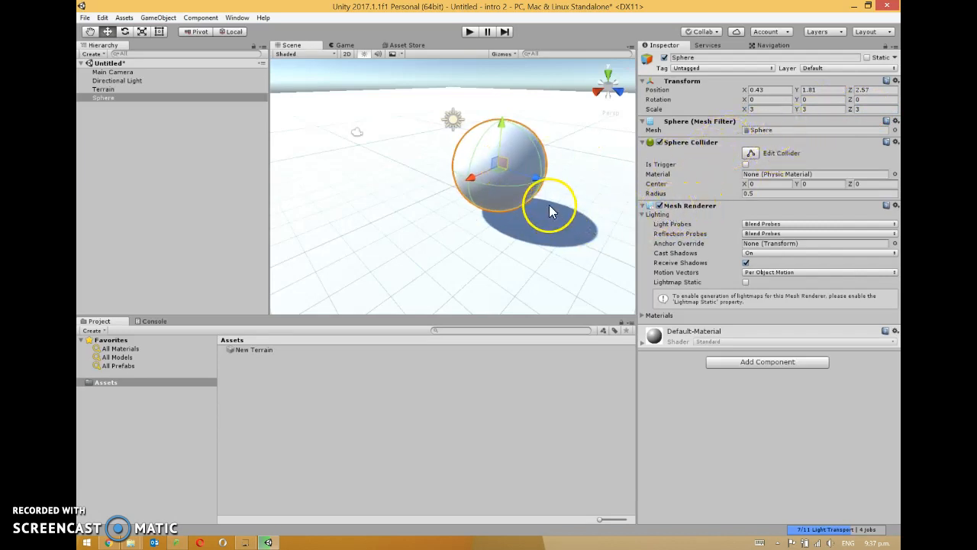
click(215, 181)
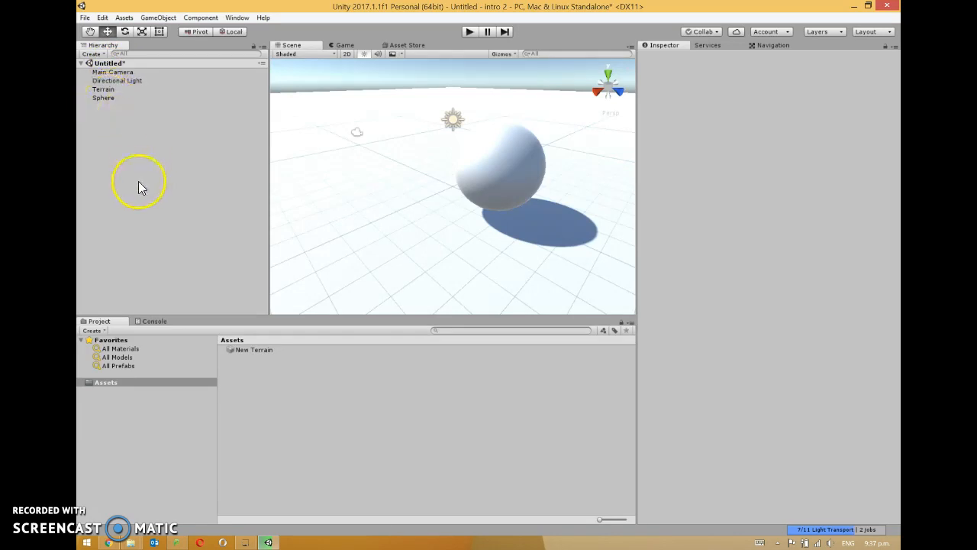
Step: Nest the Sphere under Terrain in the hierarchy and move it back out to the top level
click(106, 99)
drag(106, 105, 109, 89)
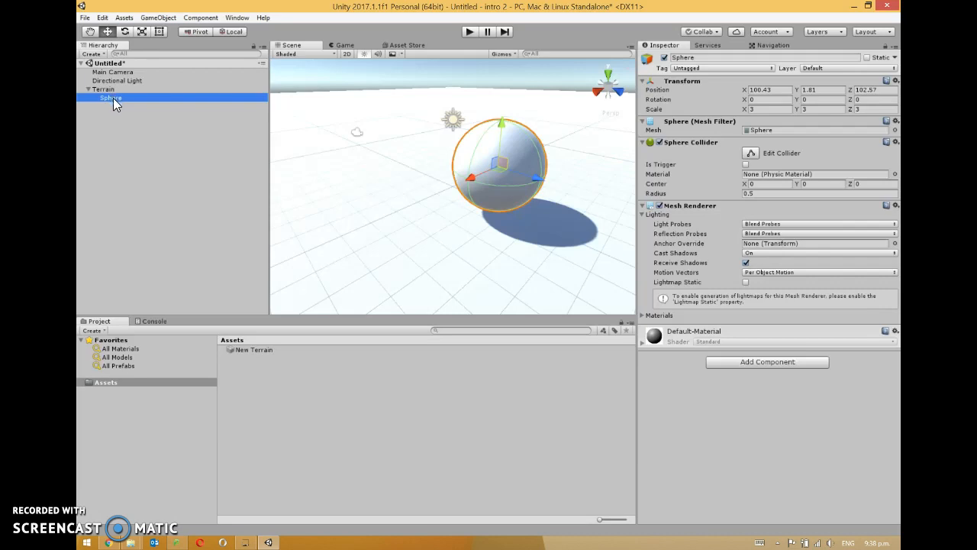
drag(114, 99, 108, 120)
click(111, 130)
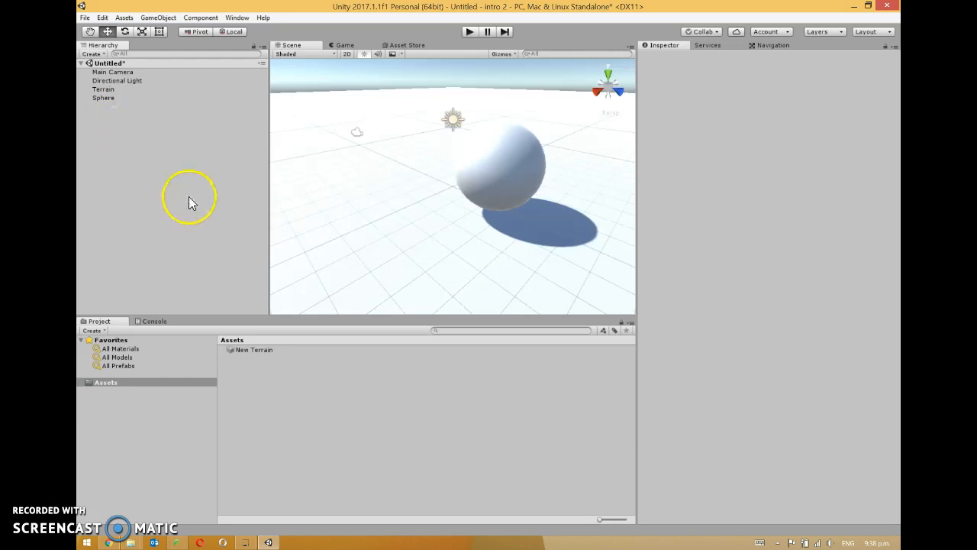
click(510, 181)
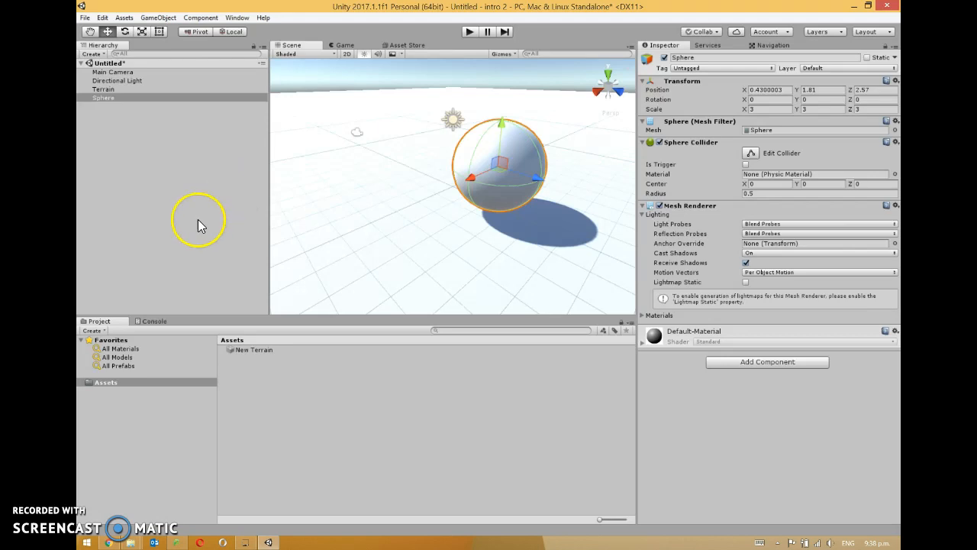
Step: Import the Characters standard asset package into the project with all of its items included
click(124, 17)
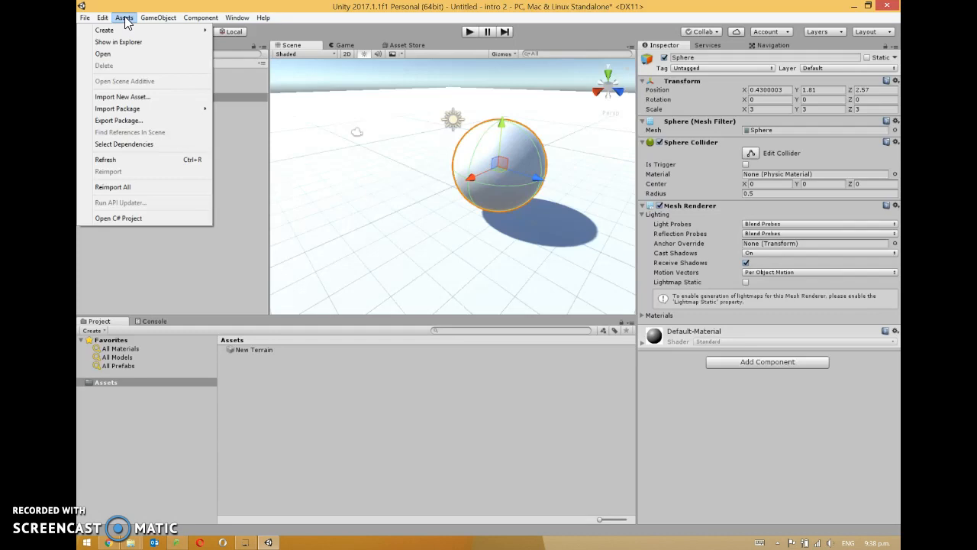
mouse_move(160, 108)
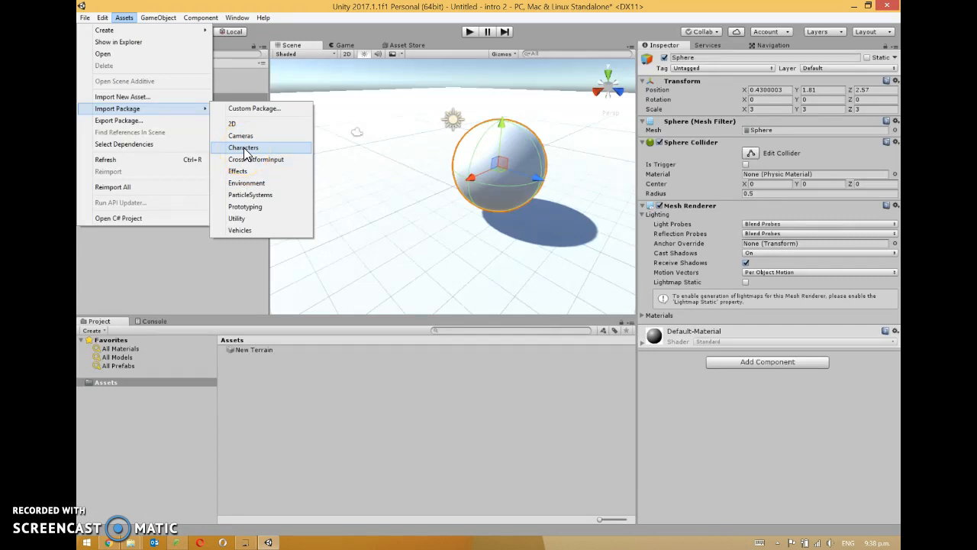
click(244, 147)
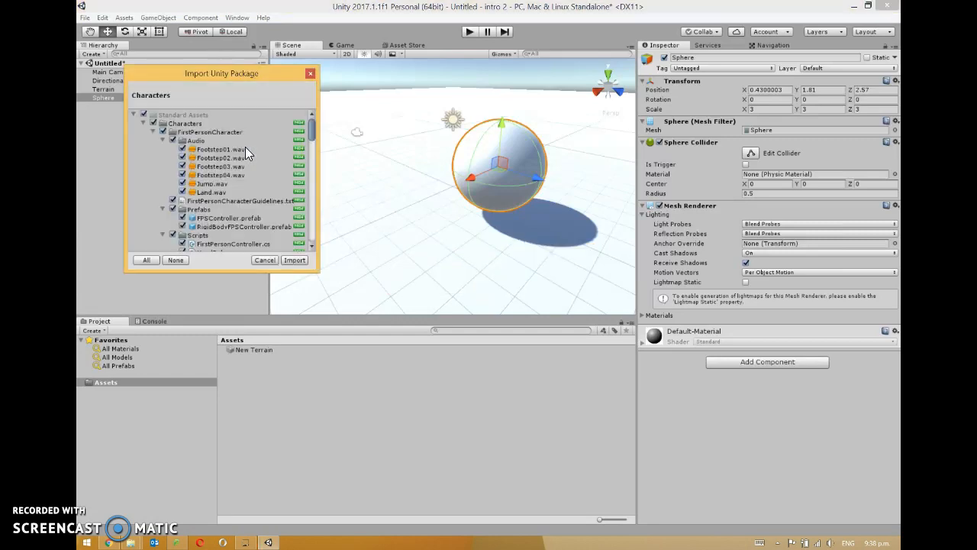
mouse_move(311, 132)
mouse_down()
mouse_move(306, 232)
mouse_move(307, 125)
mouse_up()
click(300, 260)
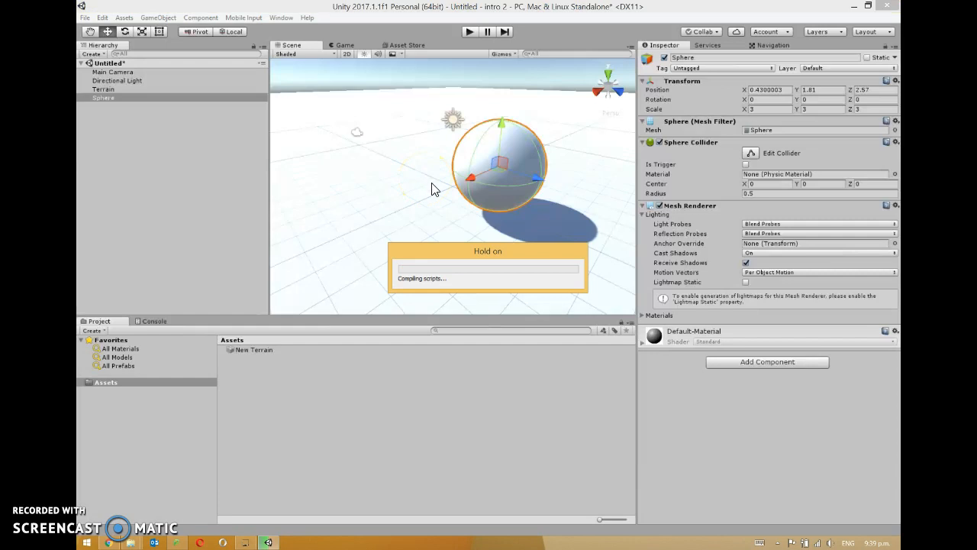
click(382, 206)
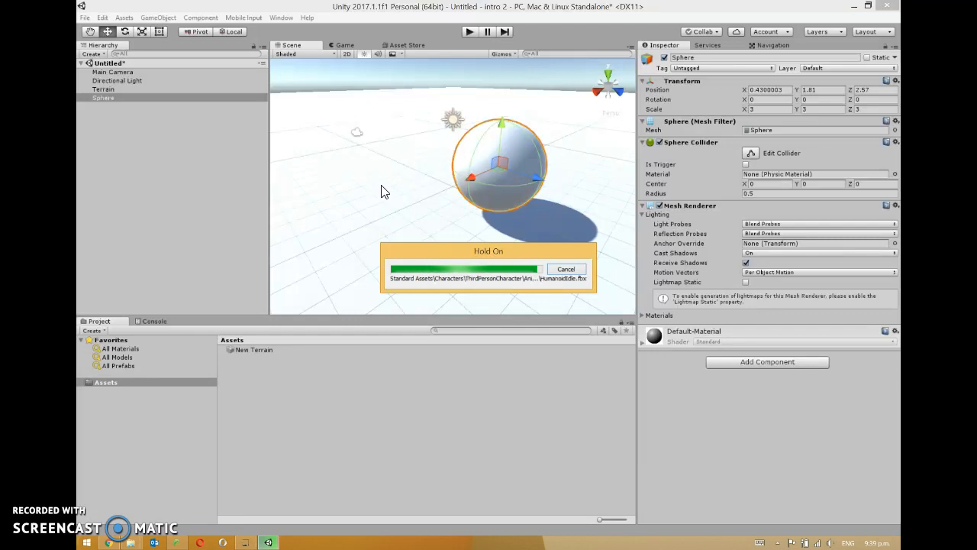
click(403, 188)
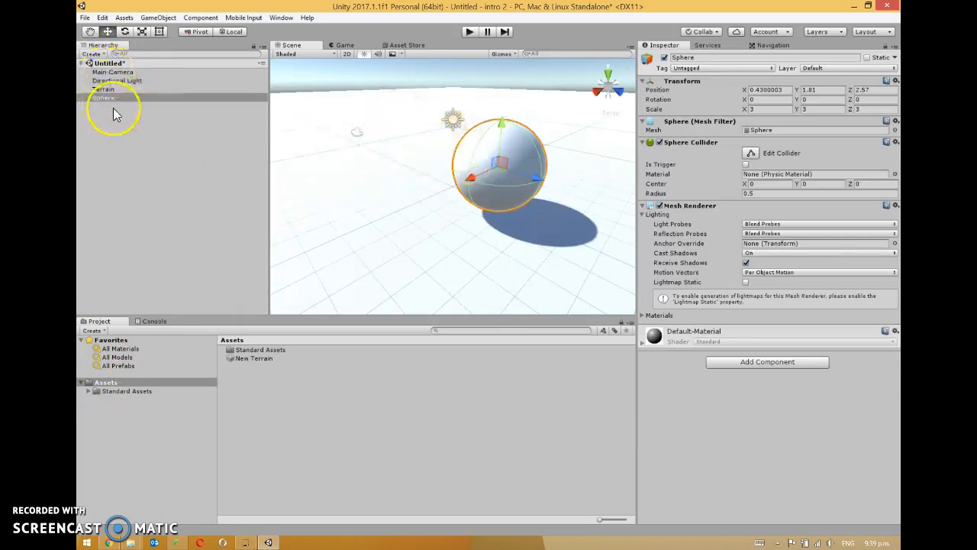
Step: Add the FPSController prefab from Standard Assets > Characters > FirstPersonCharacter > Prefabs to the scene hierarchy as a top-level object
click(90, 391)
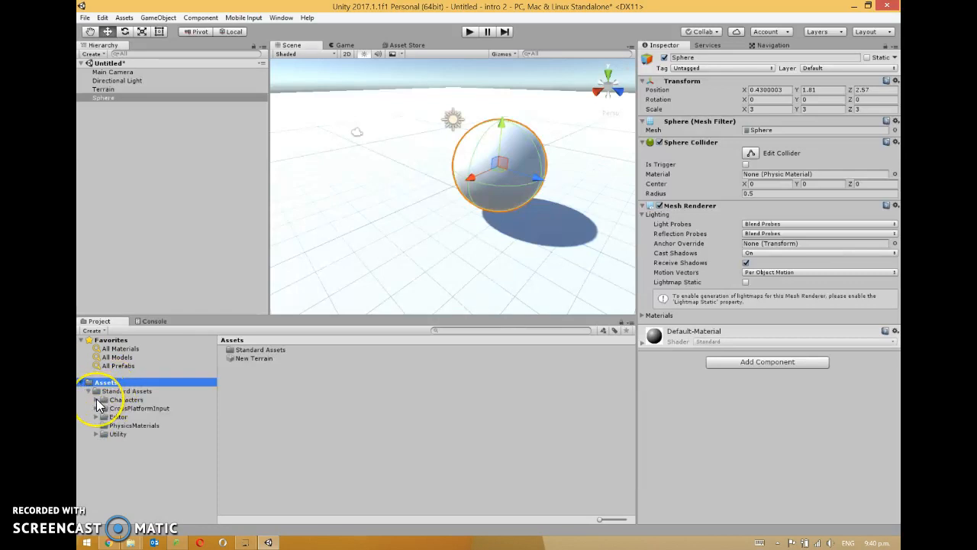
click(96, 399)
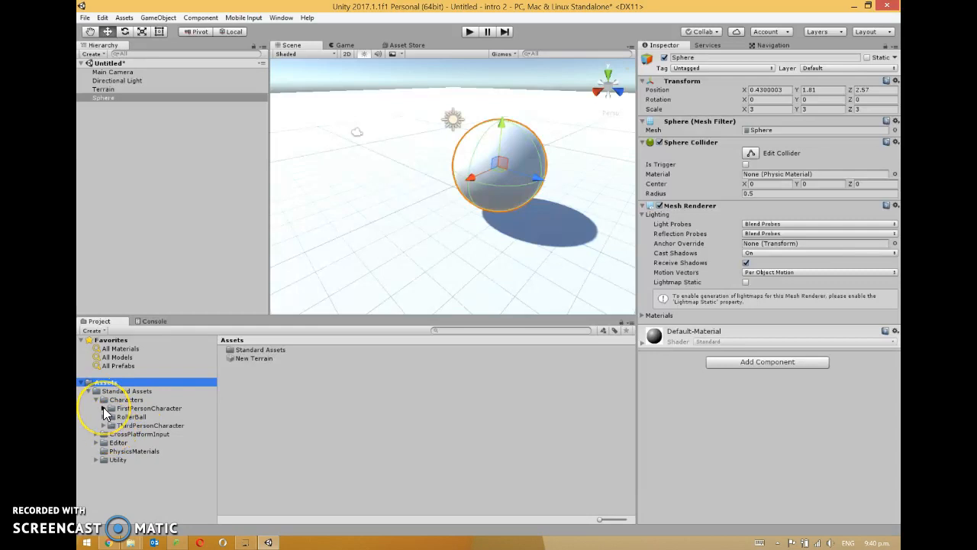
click(104, 408)
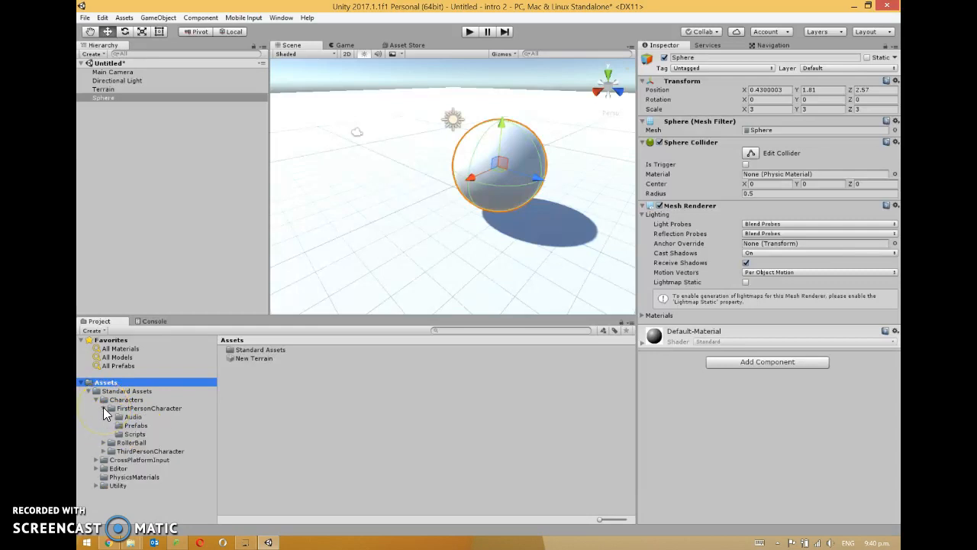
click(145, 425)
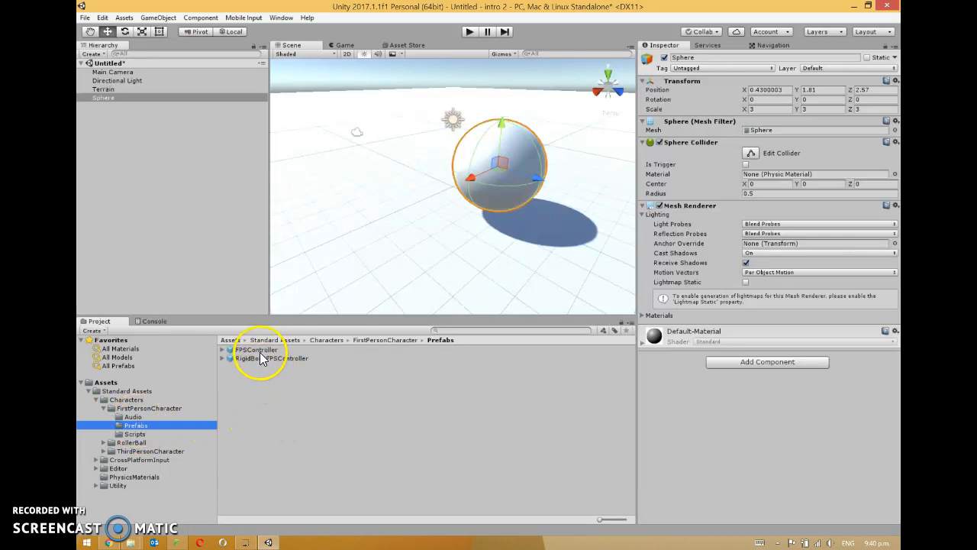
drag(259, 351, 145, 155)
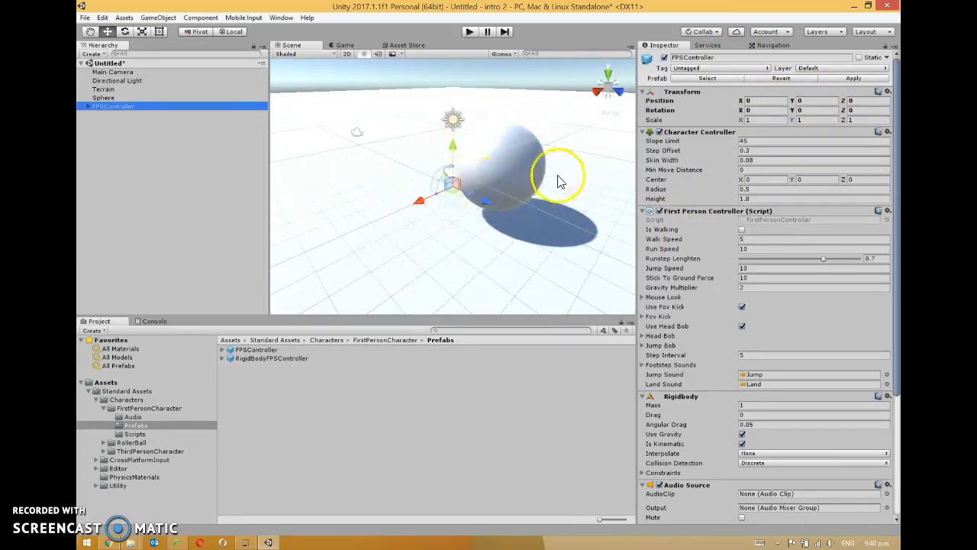
mouse_move(113, 114)
mouse_down()
mouse_move(108, 97)
mouse_move(106, 131)
mouse_up()
click(145, 195)
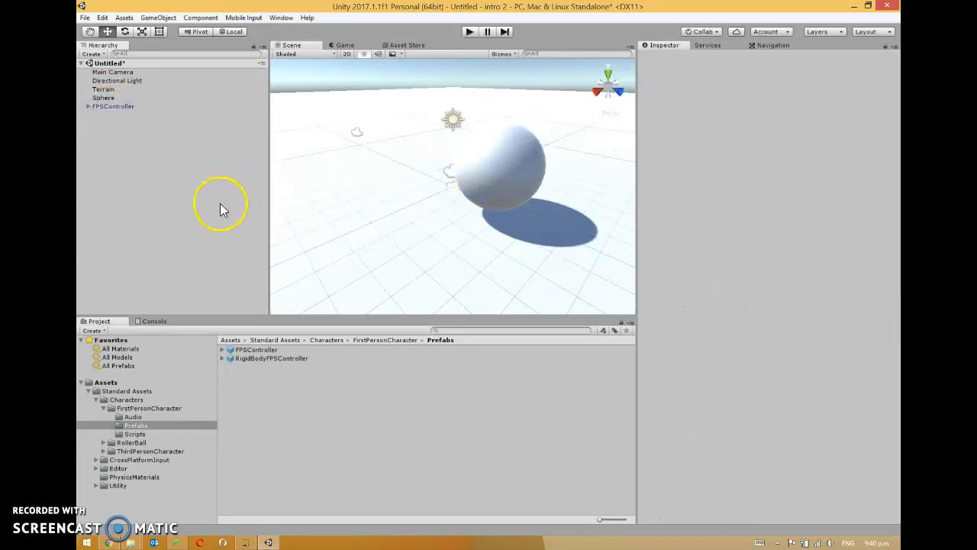
click(122, 106)
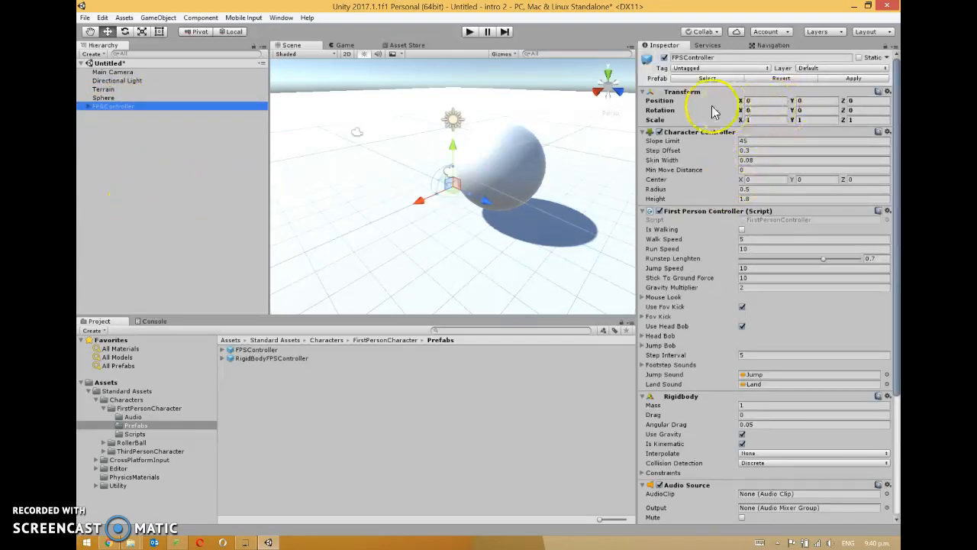
Step: Play-test the scene by walking the first-person controller back, sideways and forward to the sphere, and stop the game
click(468, 31)
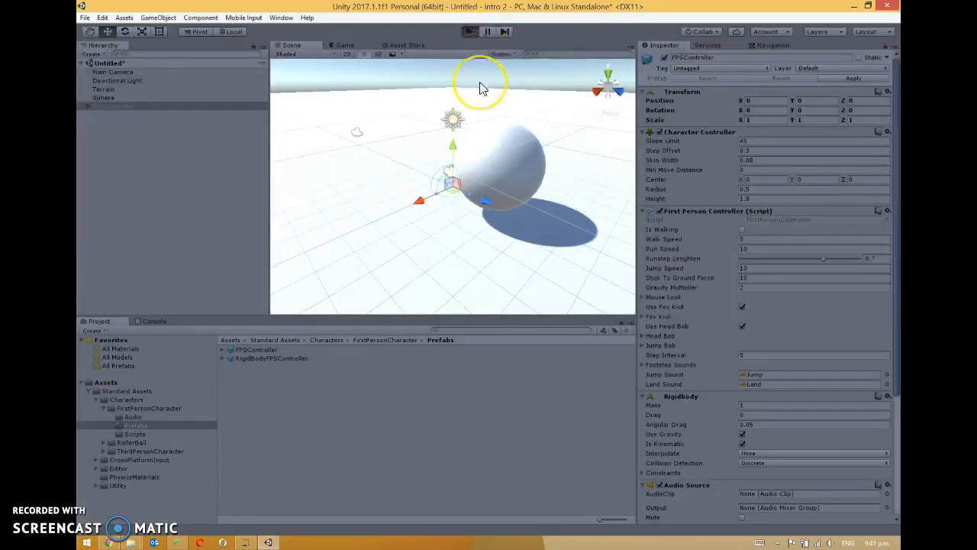
key(s)
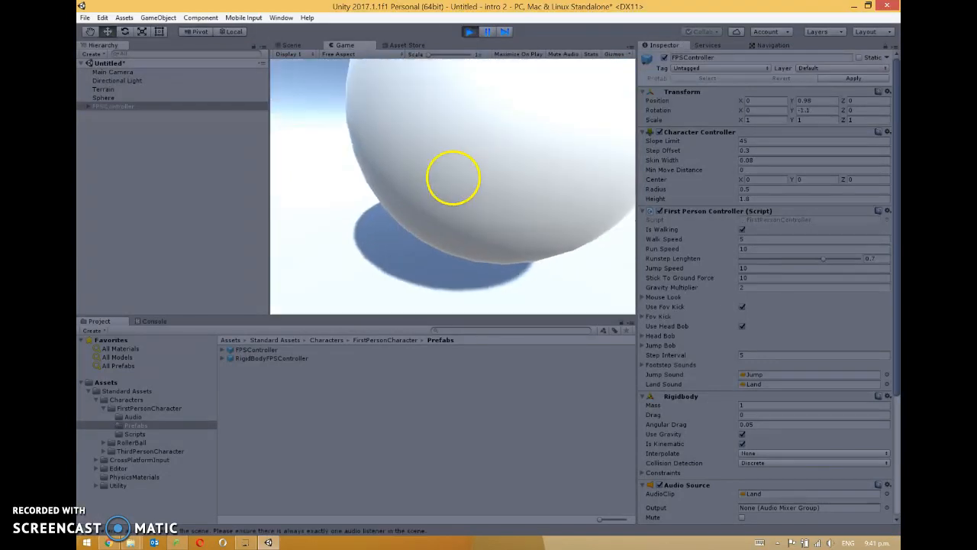
key(s)
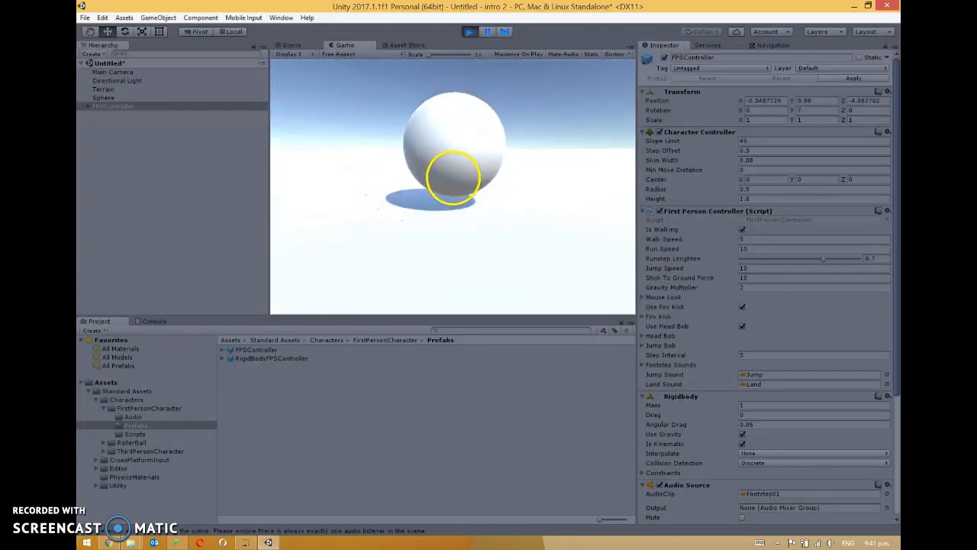
key(d)
key(w)
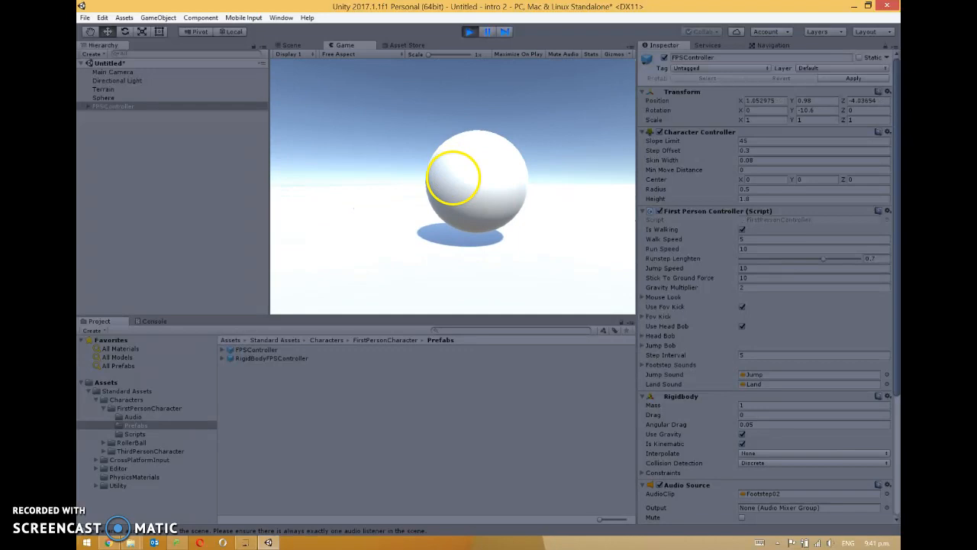
key(w)
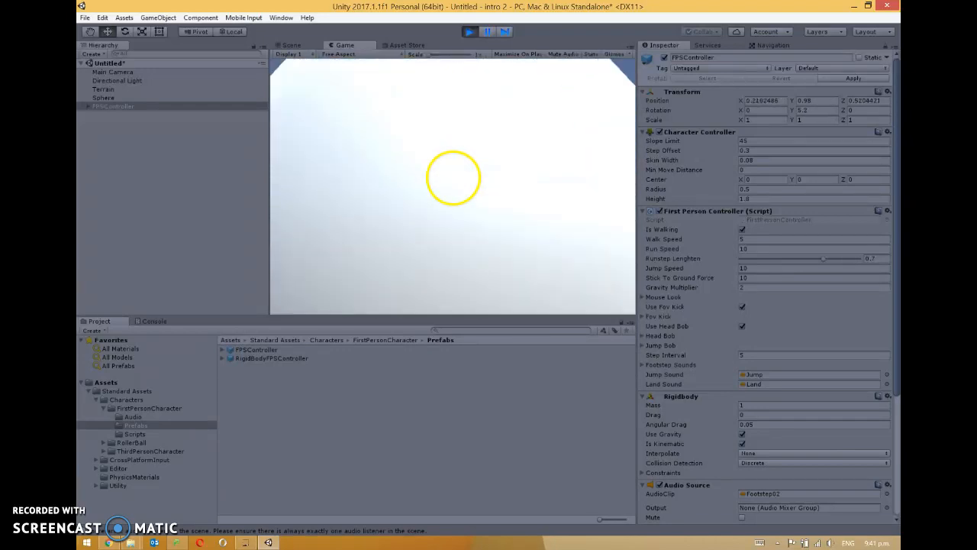
key(Escape)
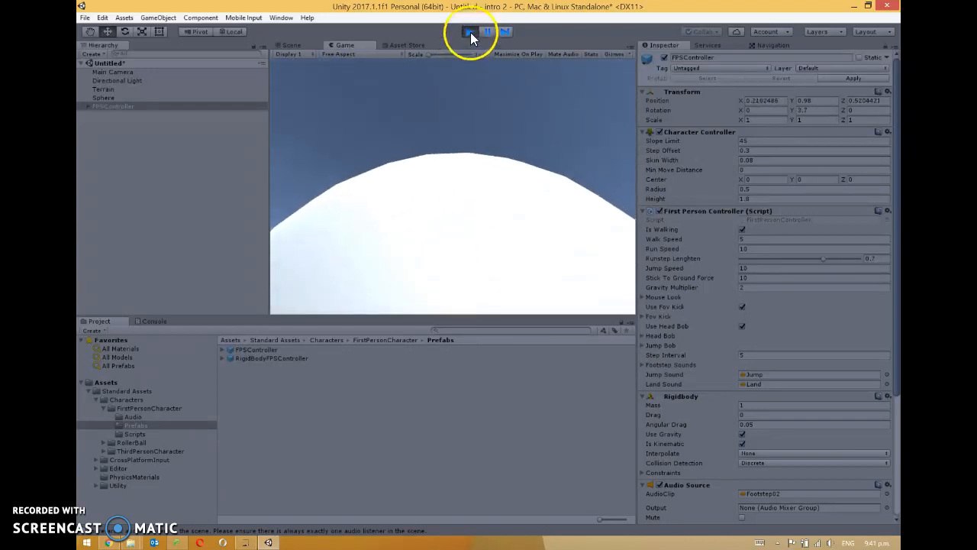
click(470, 31)
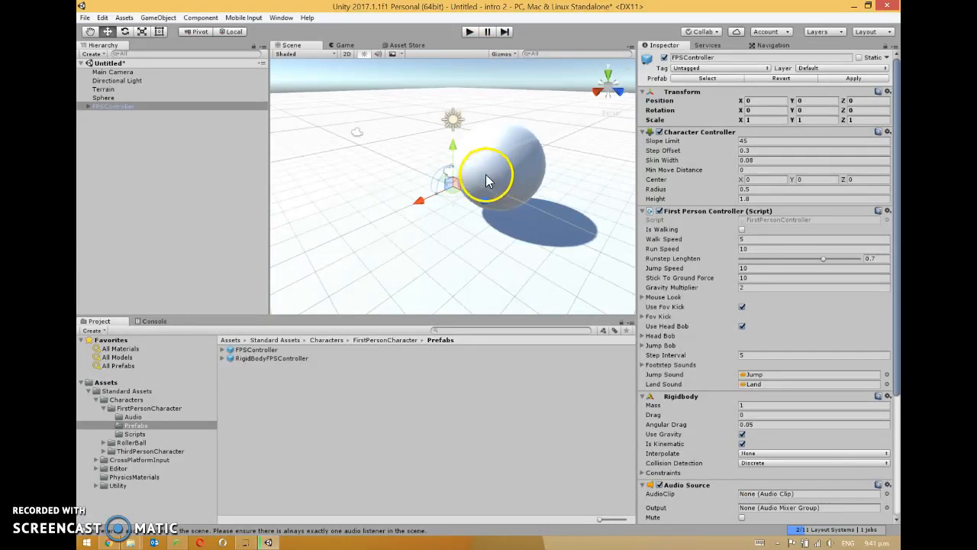
Step: Raise the Sphere above the terrain to about Y 3.01 and Z 3.25, and deselect it
click(489, 175)
drag(501, 163, 525, 129)
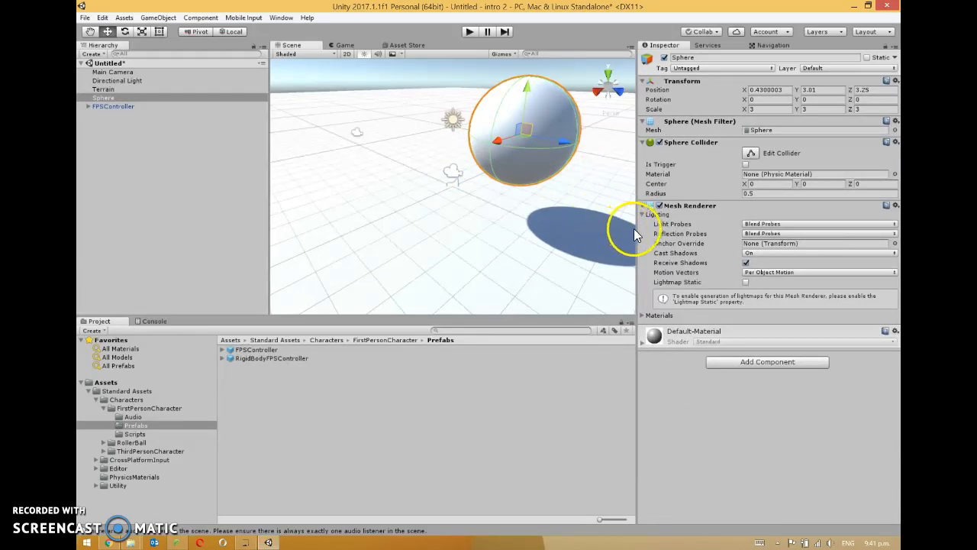
click(145, 144)
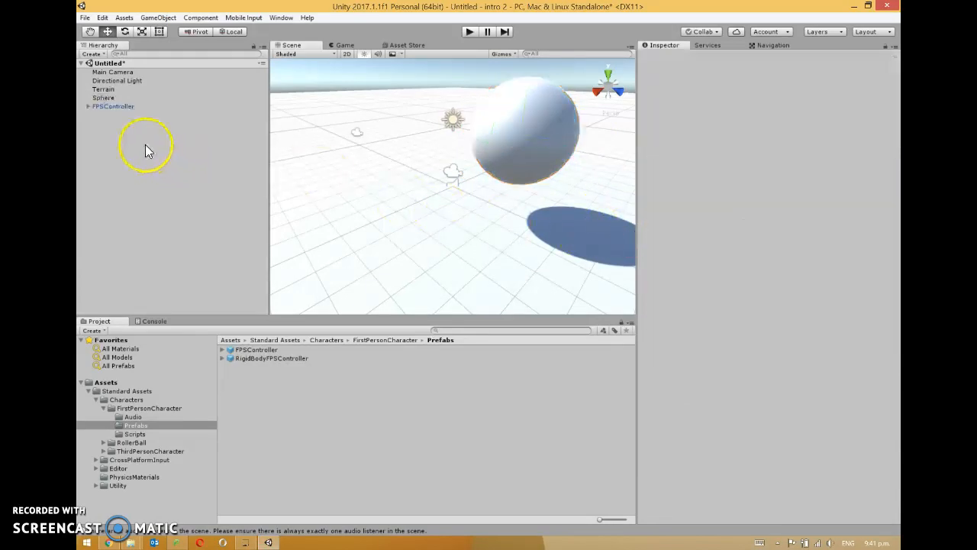
right_click(139, 140)
mouse_move(191, 245)
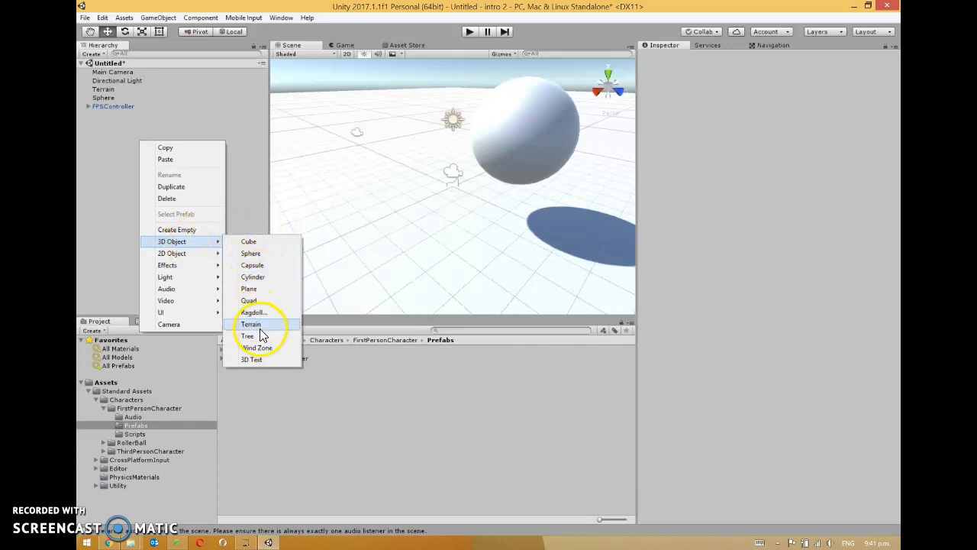
click(243, 162)
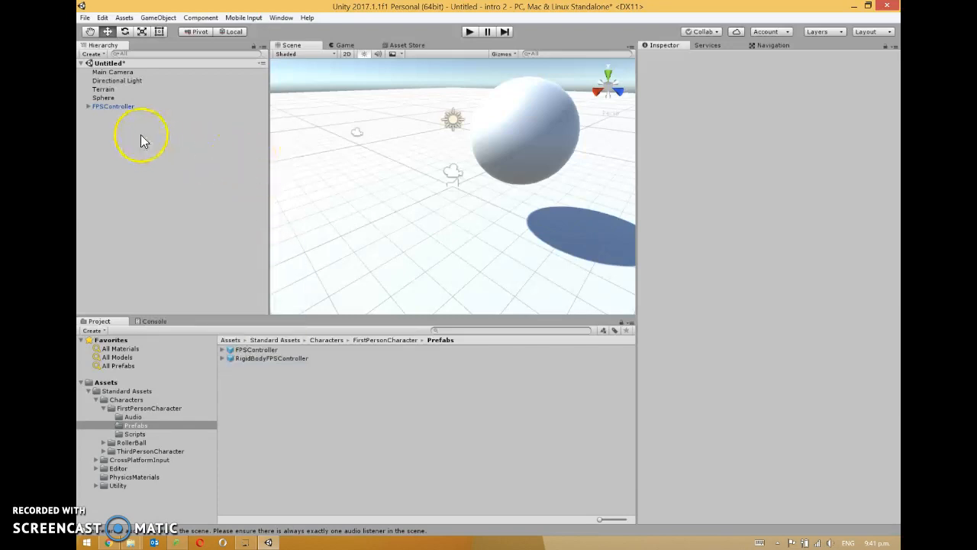
Step: Assign the Bouncy physic material to the Sphere's Sphere Collider
click(107, 98)
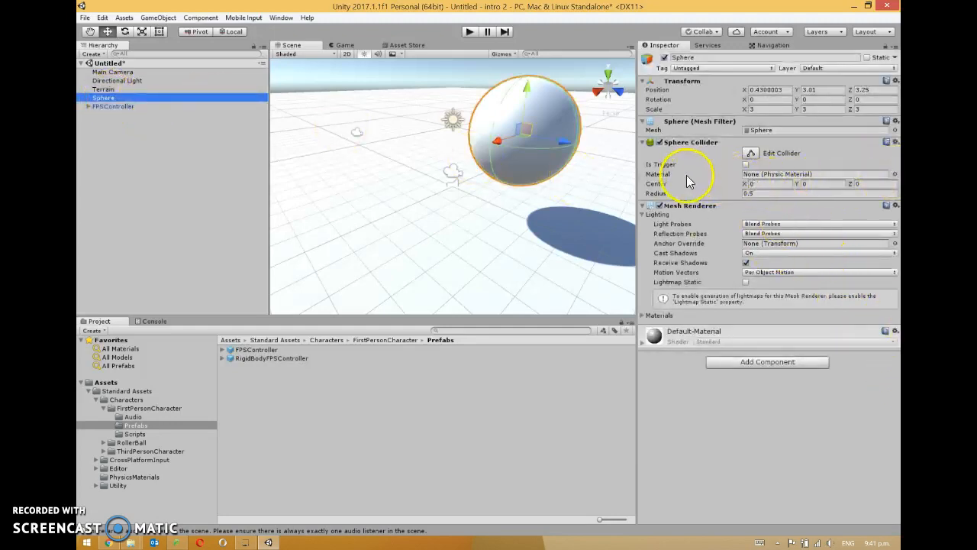
click(895, 174)
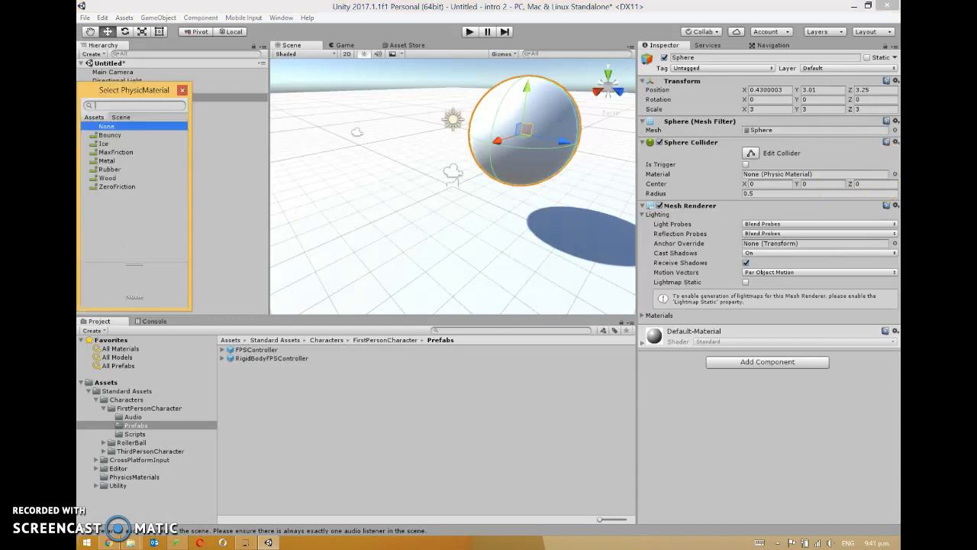
click(109, 136)
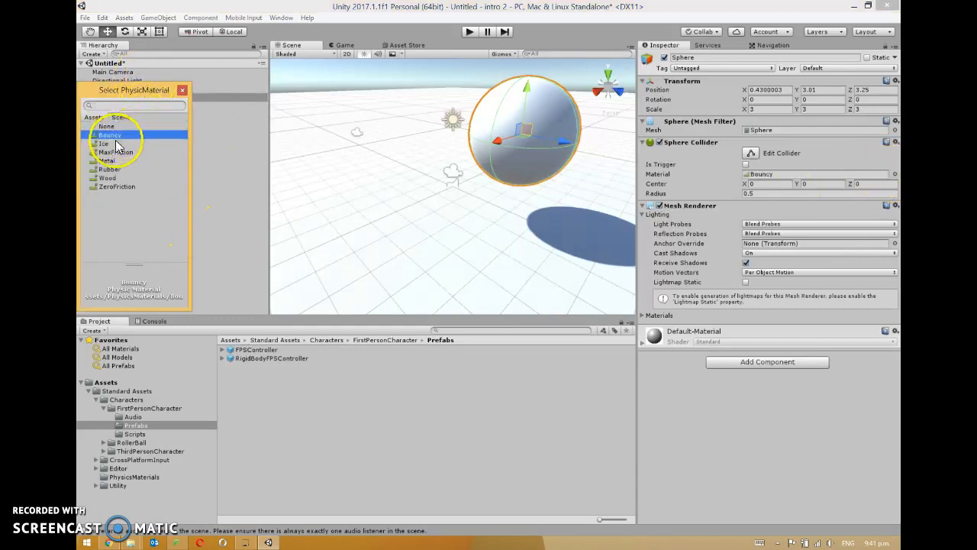
click(183, 91)
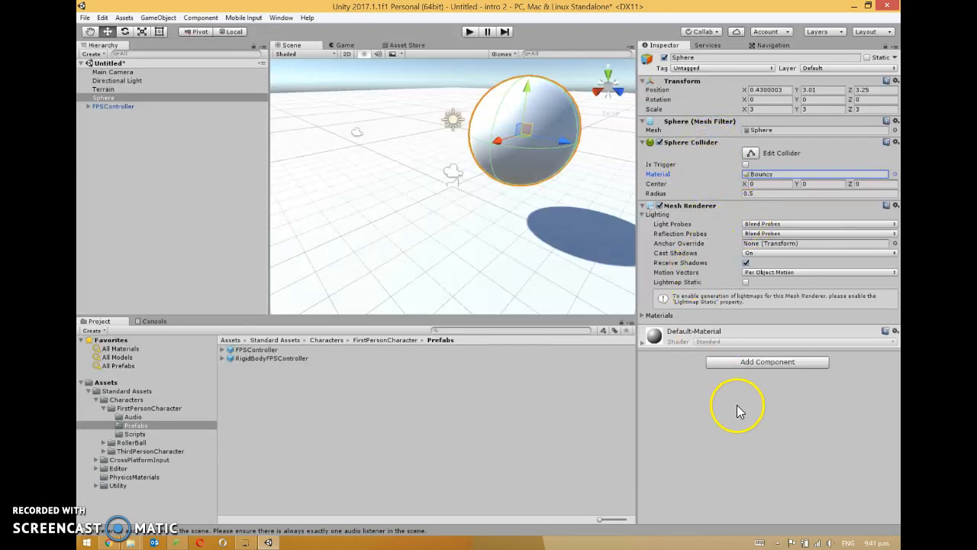
Step: Add a Rigidbody physics component to the Sphere
click(792, 363)
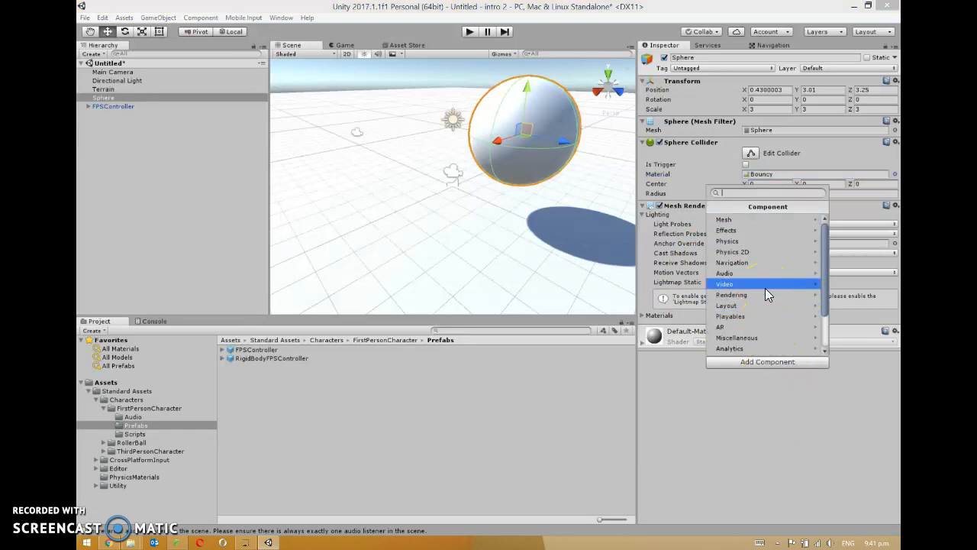
scroll(766, 288, down, 3)
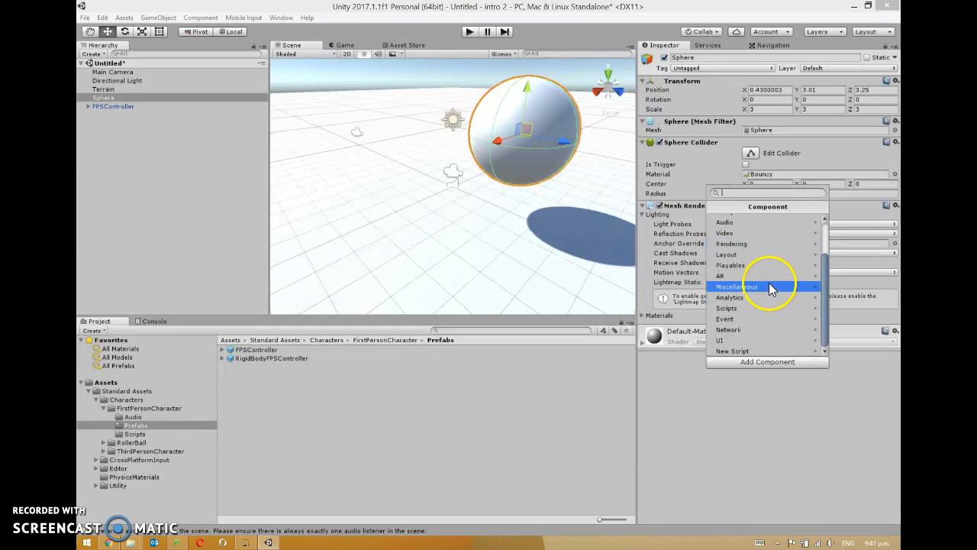
scroll(772, 290, up, 3)
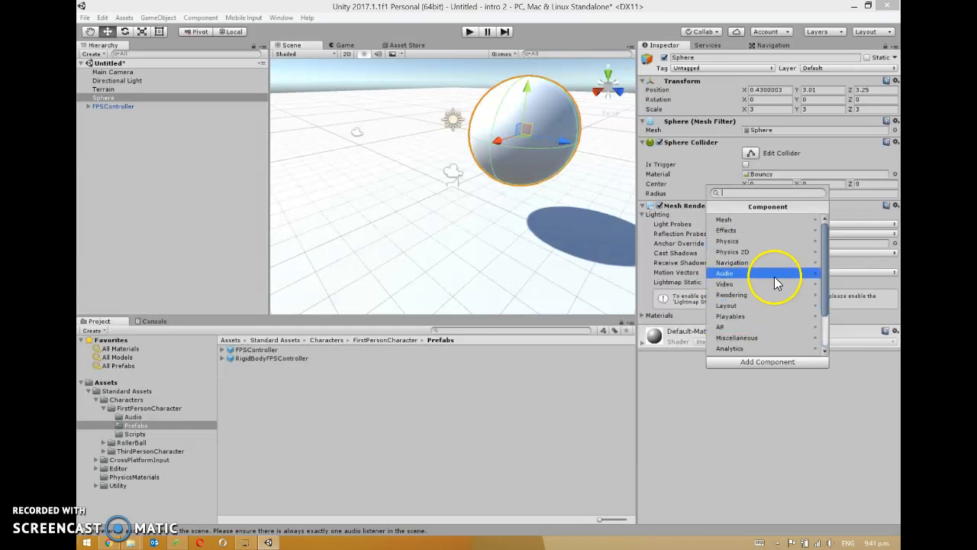
click(767, 242)
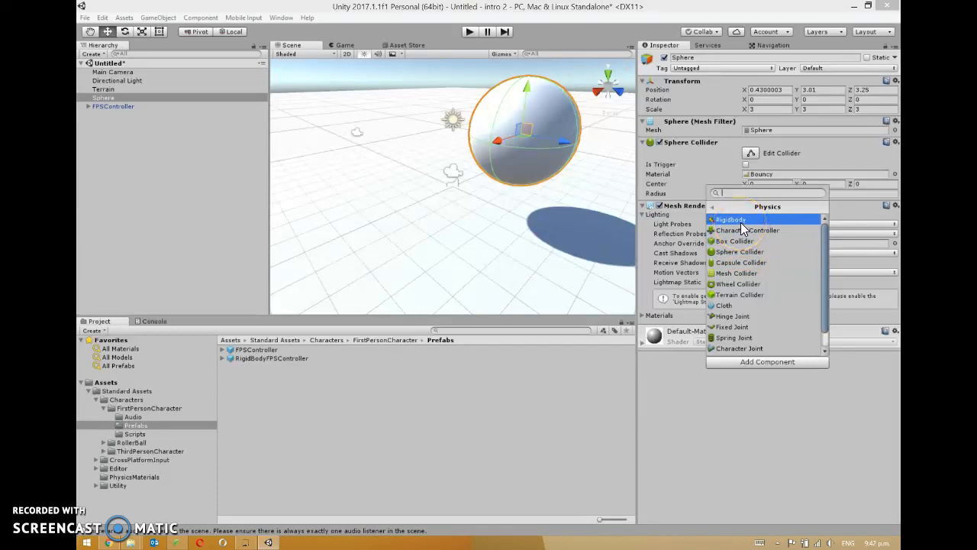
click(743, 228)
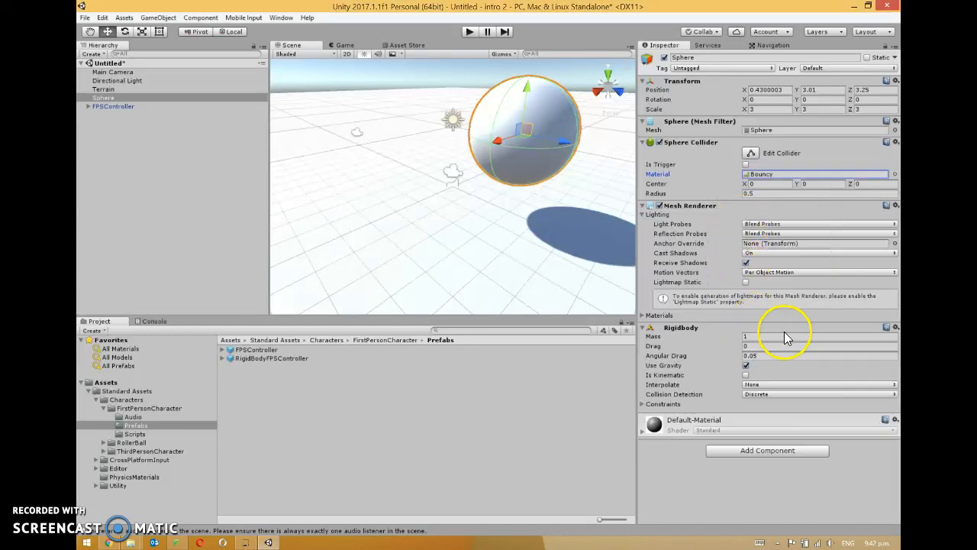
Step: Play-test the scene by walking the first-person controller forward into the bouncing sphere, and stop the game
click(468, 32)
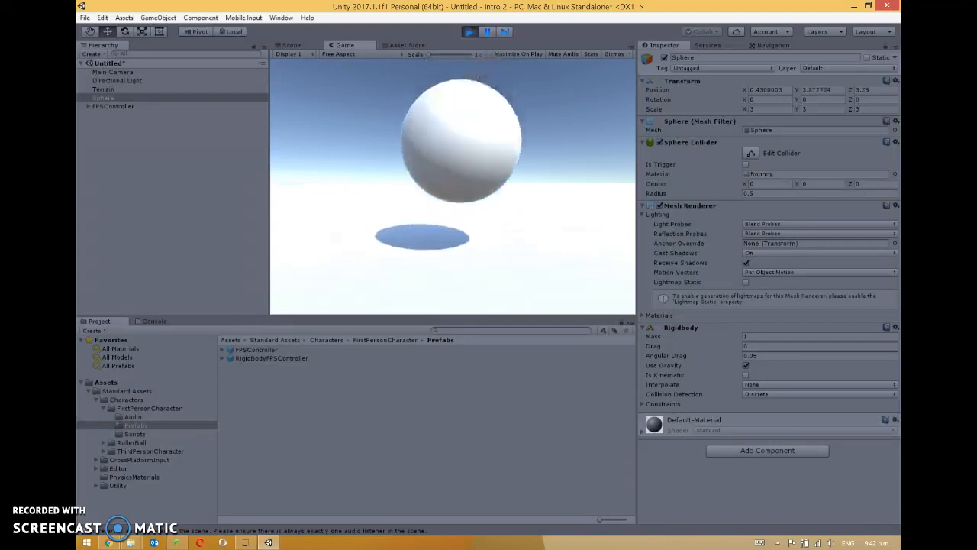
key(w)
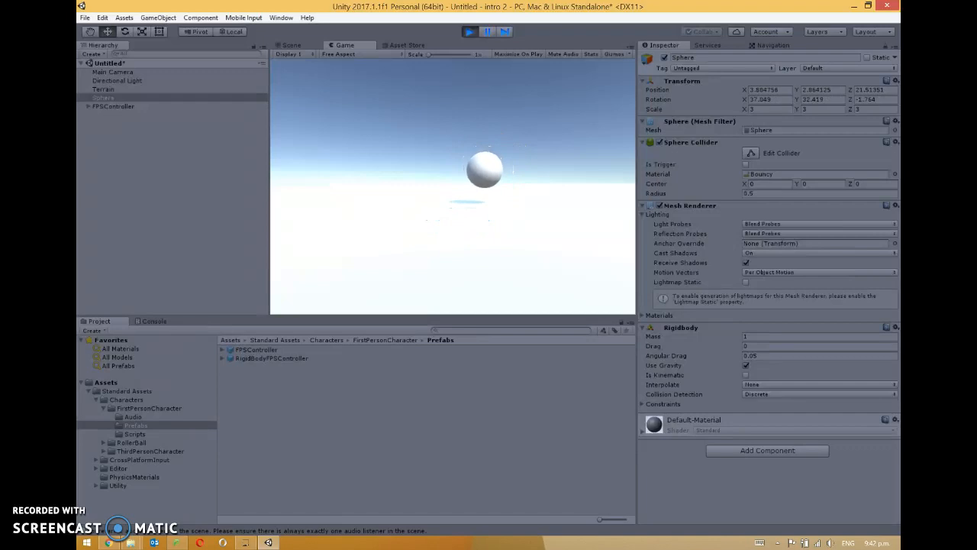
click(469, 31)
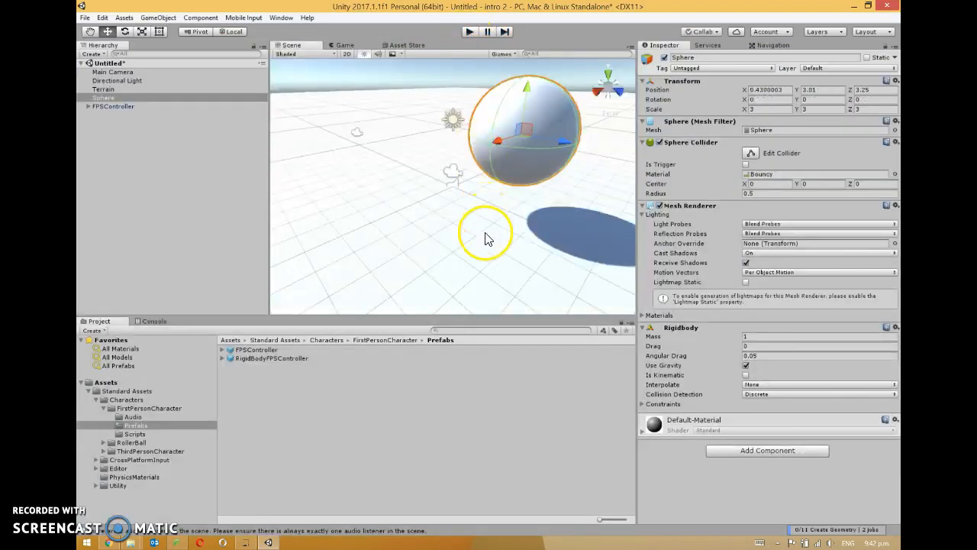
Step: Deselect the Sphere and show the contents of the project's top-level Assets folder
click(317, 430)
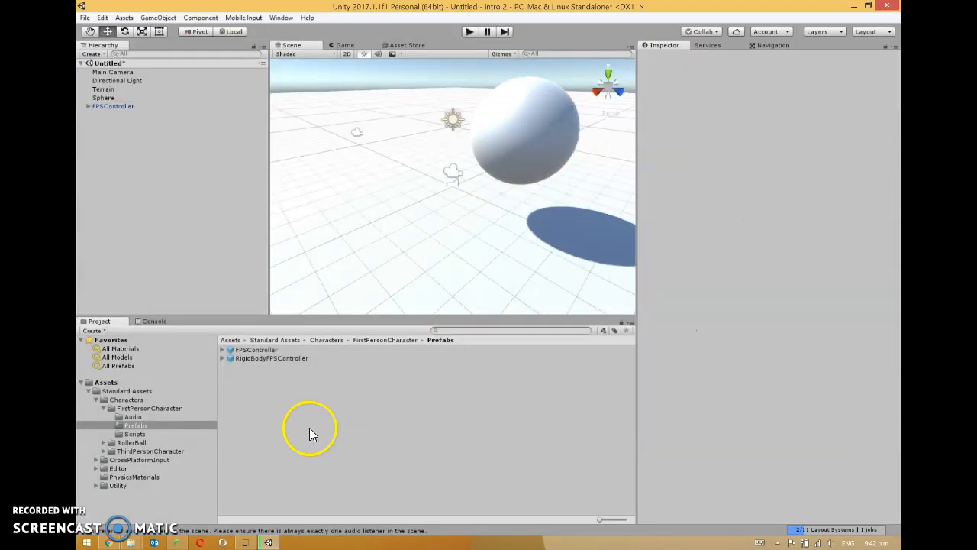
click(112, 382)
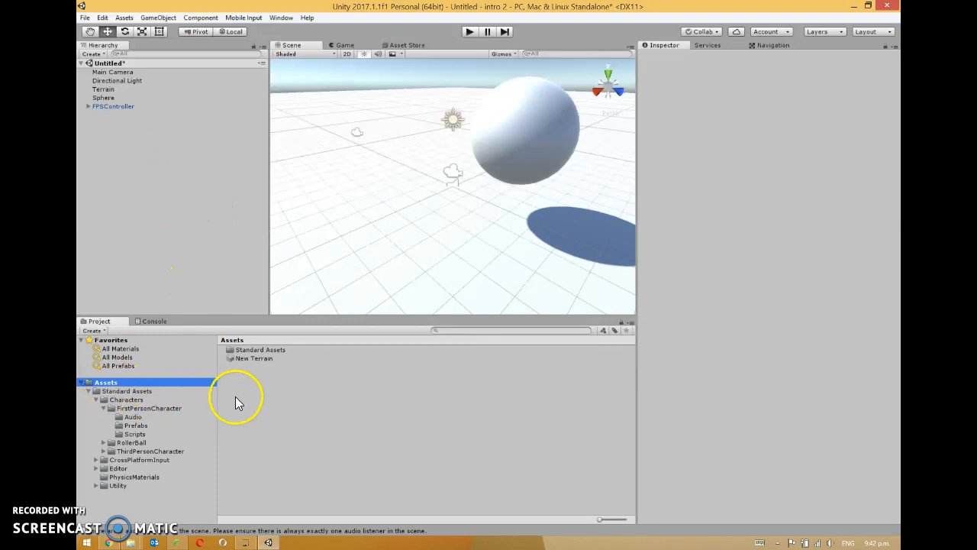
right_click(266, 384)
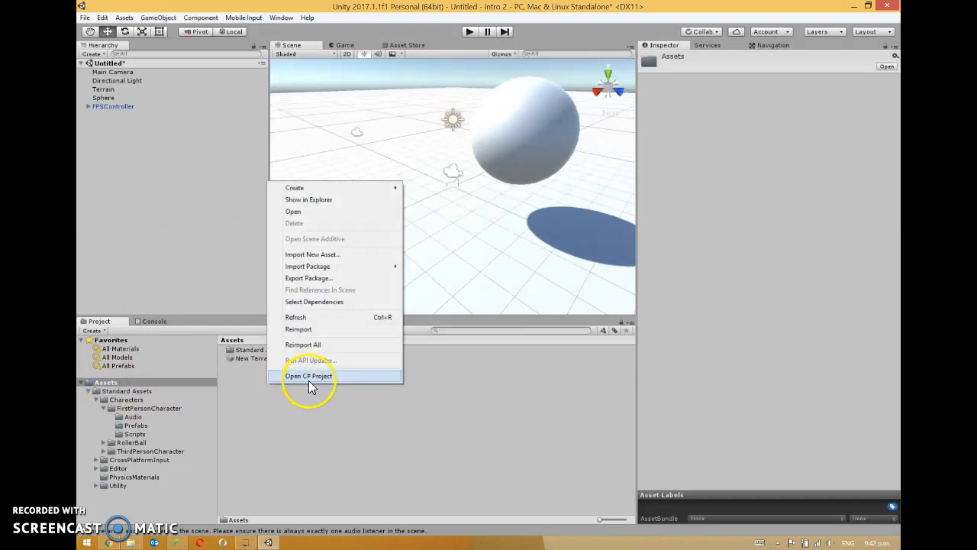
click(133, 163)
right_click(133, 163)
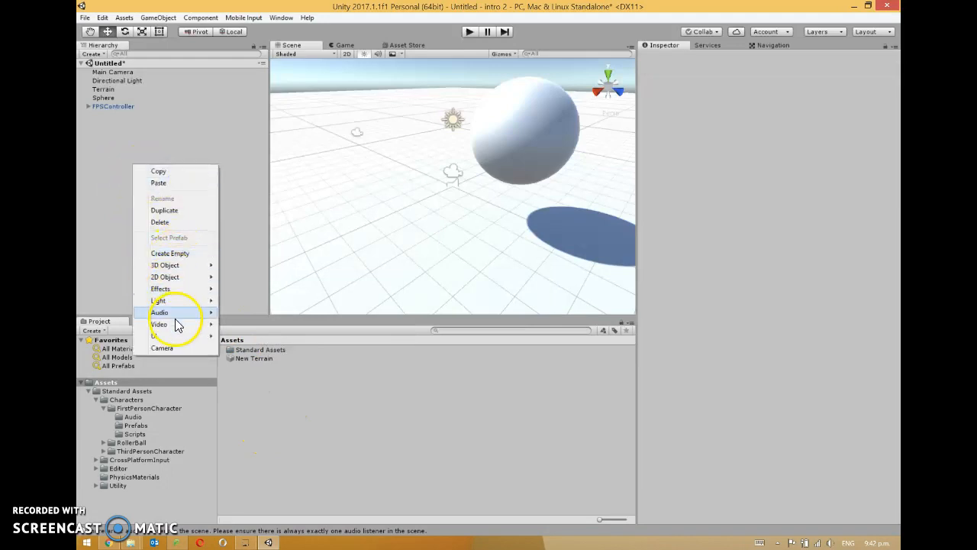
mouse_move(179, 300)
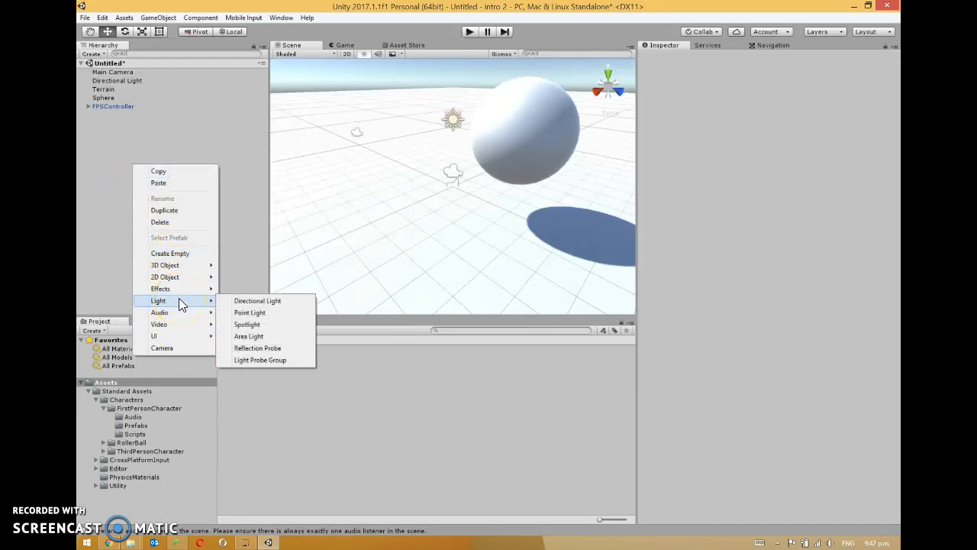
click(349, 463)
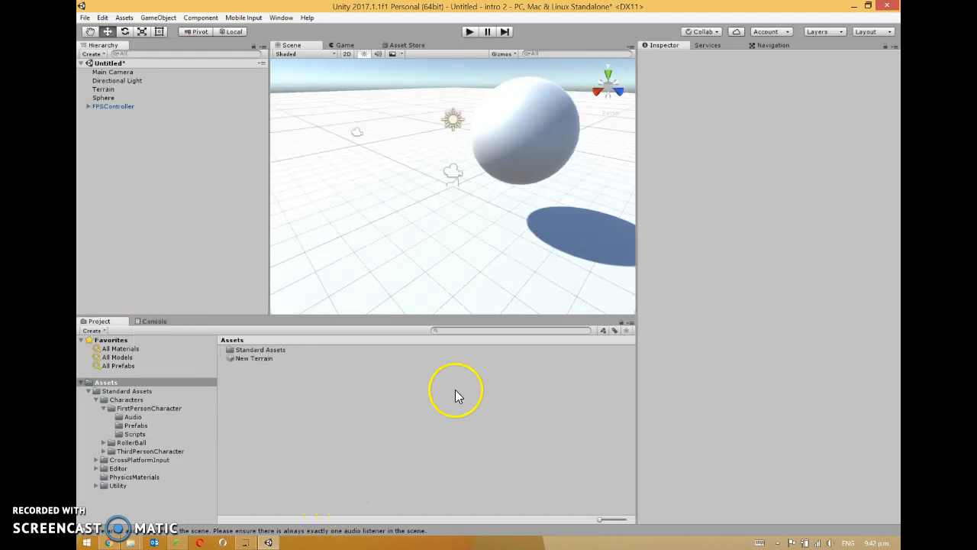
Step: Create a new material named blueBallMaterial in the Assets folder
right_click(295, 387)
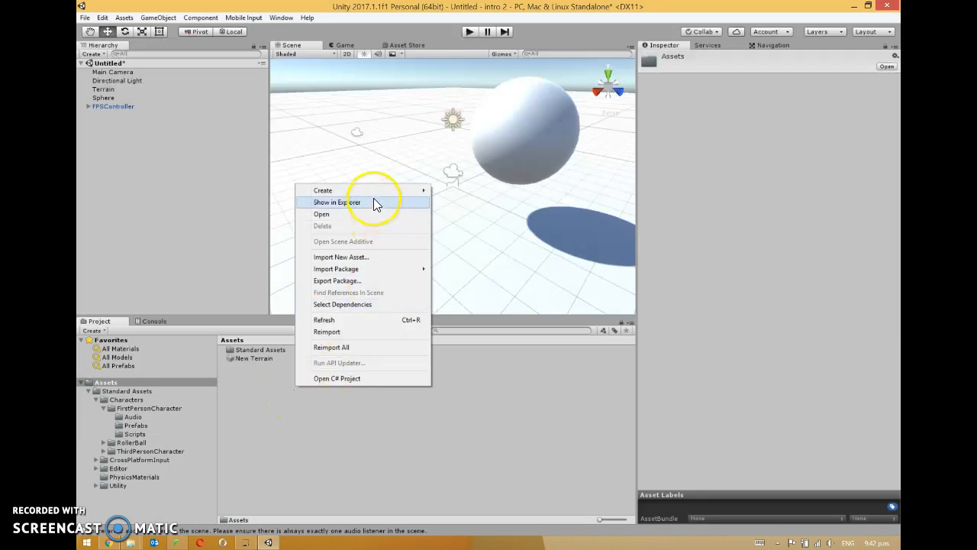
mouse_move(397, 197)
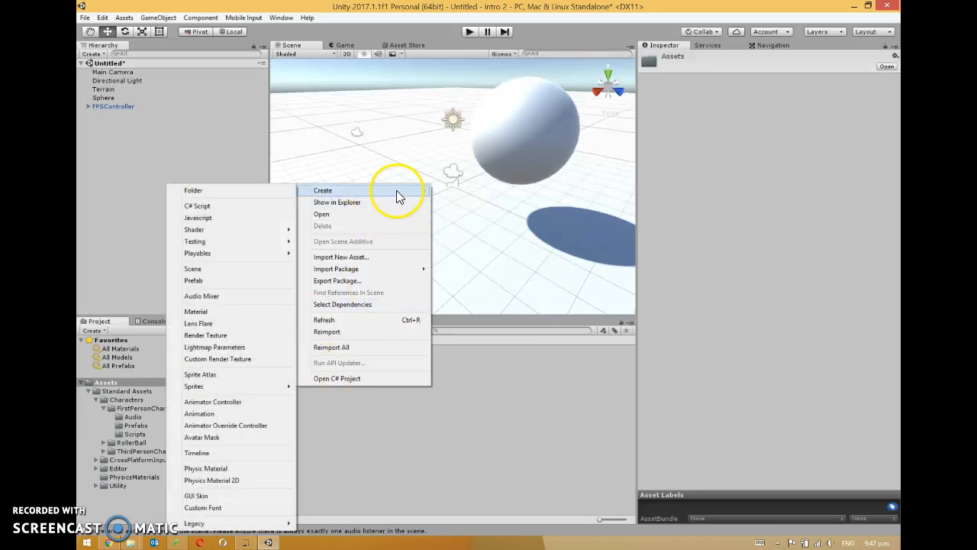
click(233, 311)
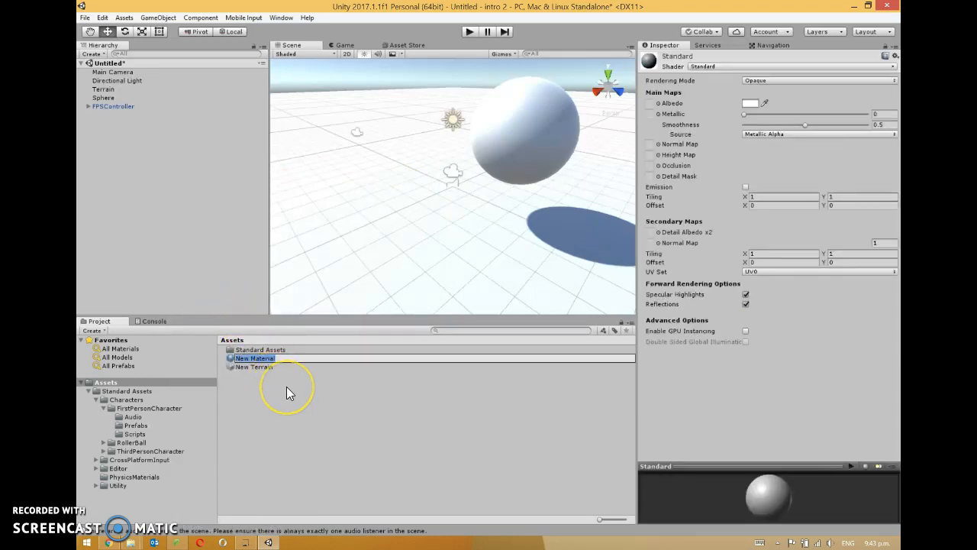
text(blueBallMaterial)
key(Return)
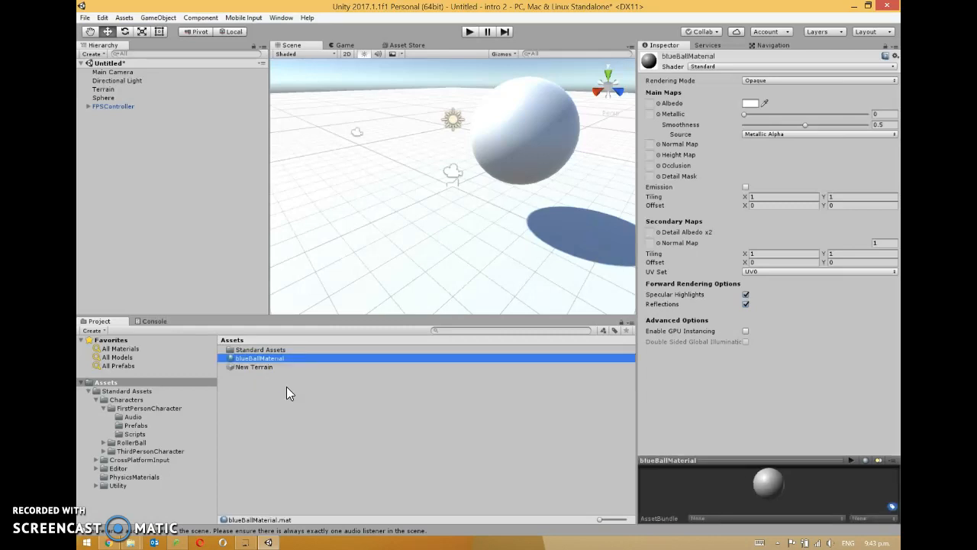
Step: Set the albedo colour of blueBallMaterial to dark blue, about RGB 8, 23, 178
click(750, 103)
click(185, 167)
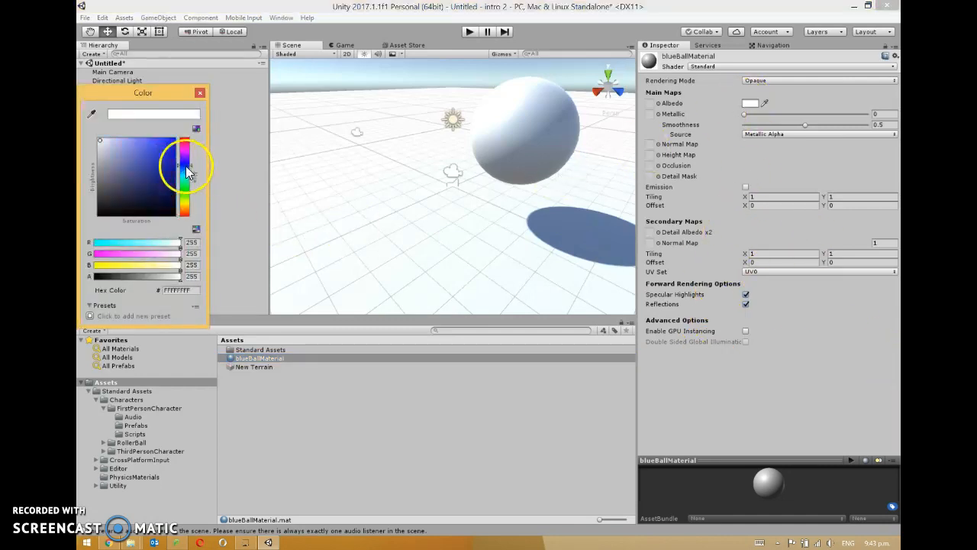
drag(162, 161, 169, 162)
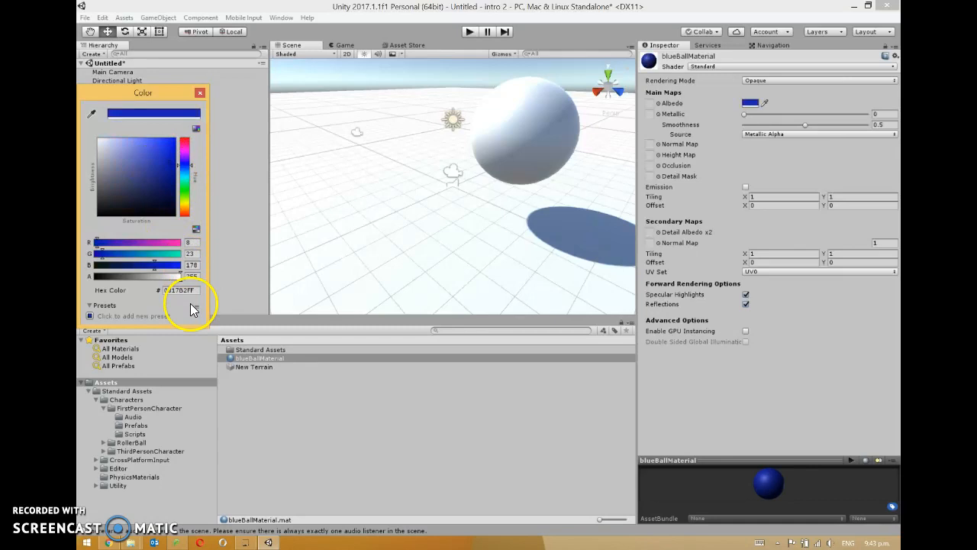
click(200, 93)
Step: Apply blueBallMaterial to the Sphere in the scene
click(265, 420)
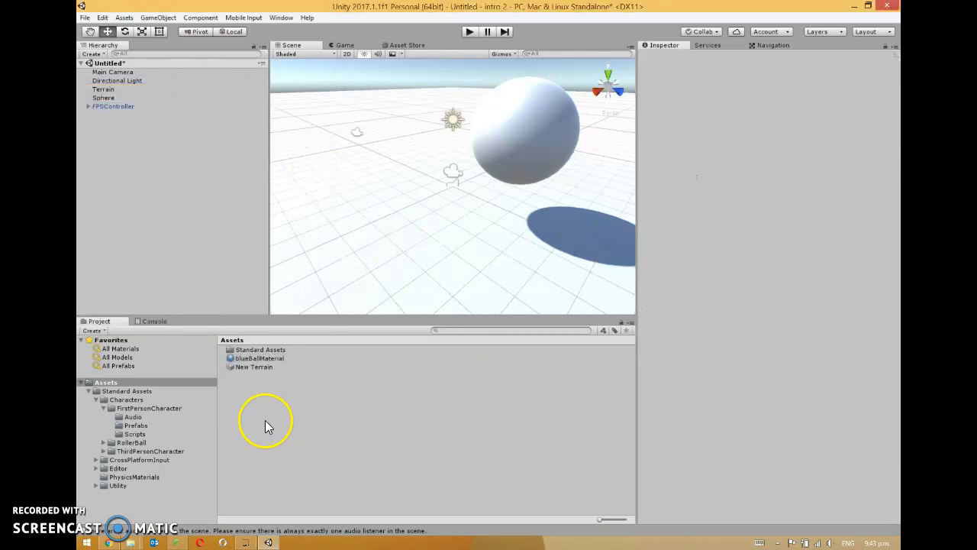
drag(270, 360, 106, 98)
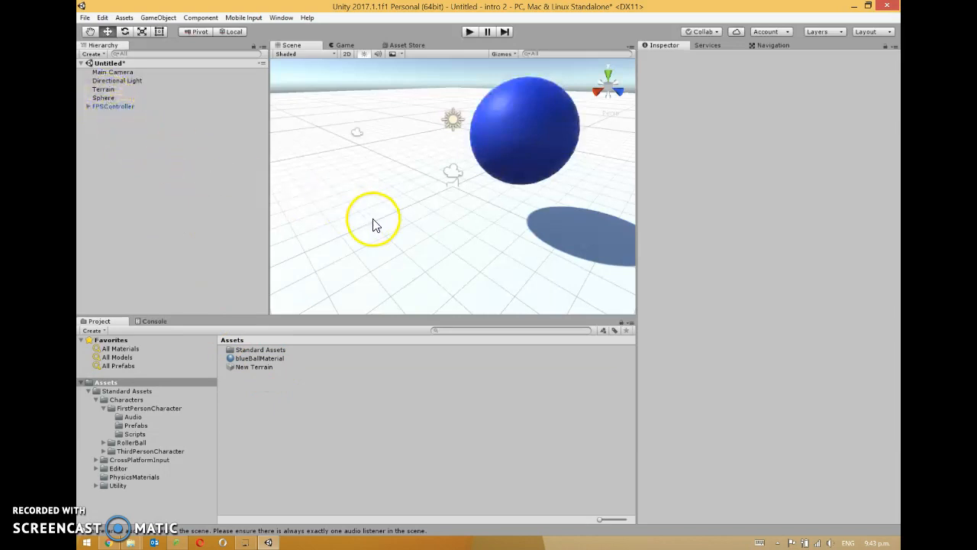